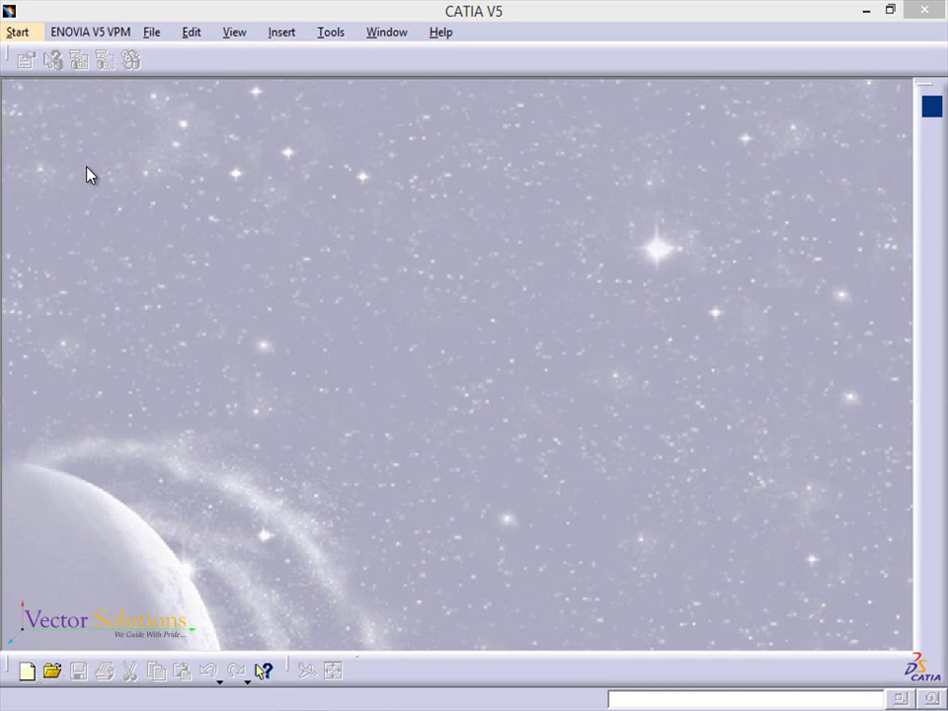
- Create a new Product1 assembly document in the Assembly Design workbench
{"action": "left_click", "coordinate": [18, 32]}
{"action": "mouse_move", "coordinate": [72, 79]}
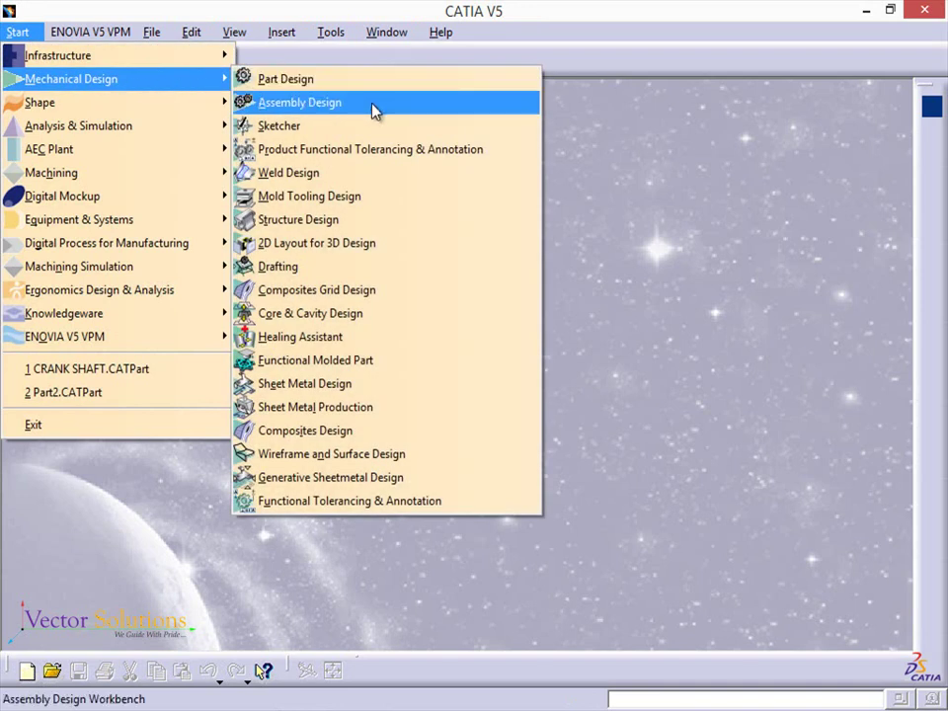
{"action": "left_click", "coordinate": [374, 110]}
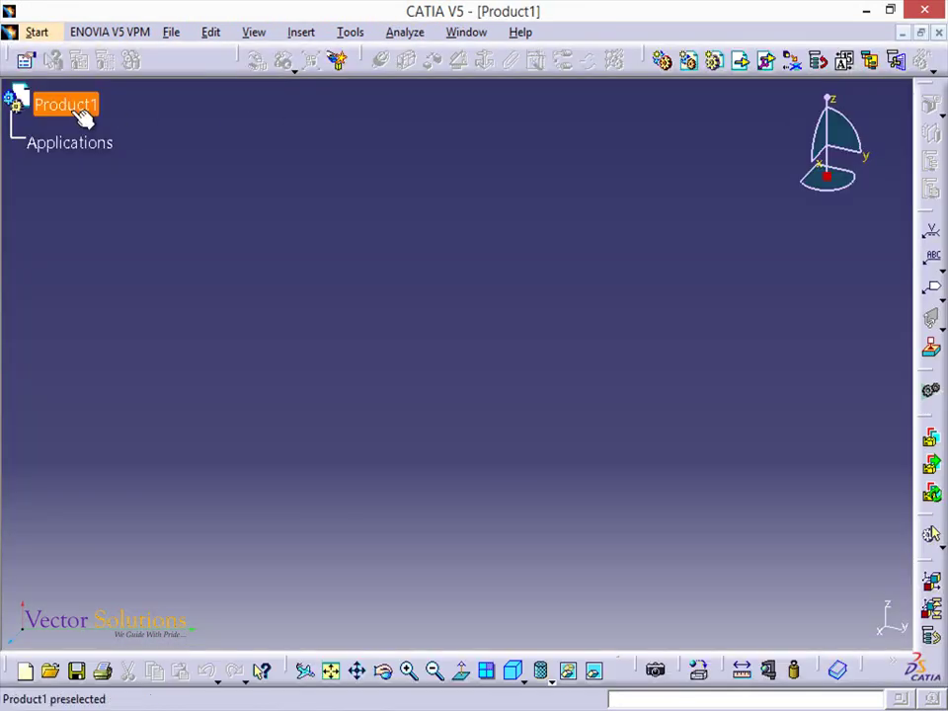
- Insert the SHAFT part from the CATIA GEAR folder into Product1 as Part1
{"action": "right_click", "coordinate": [45, 110]}
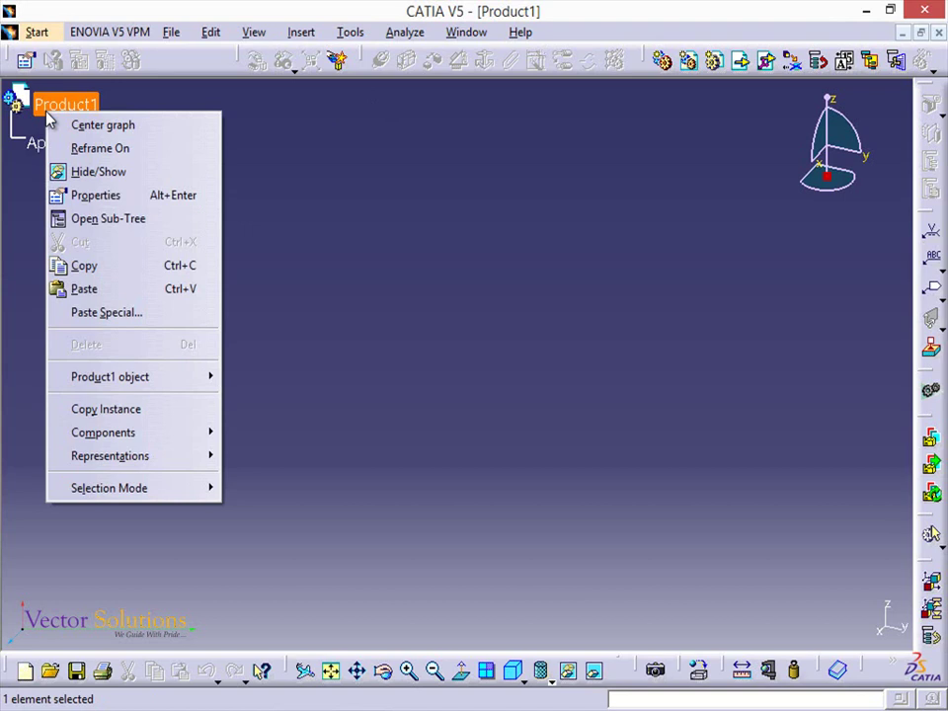
{"action": "mouse_move", "coordinate": [104, 433]}
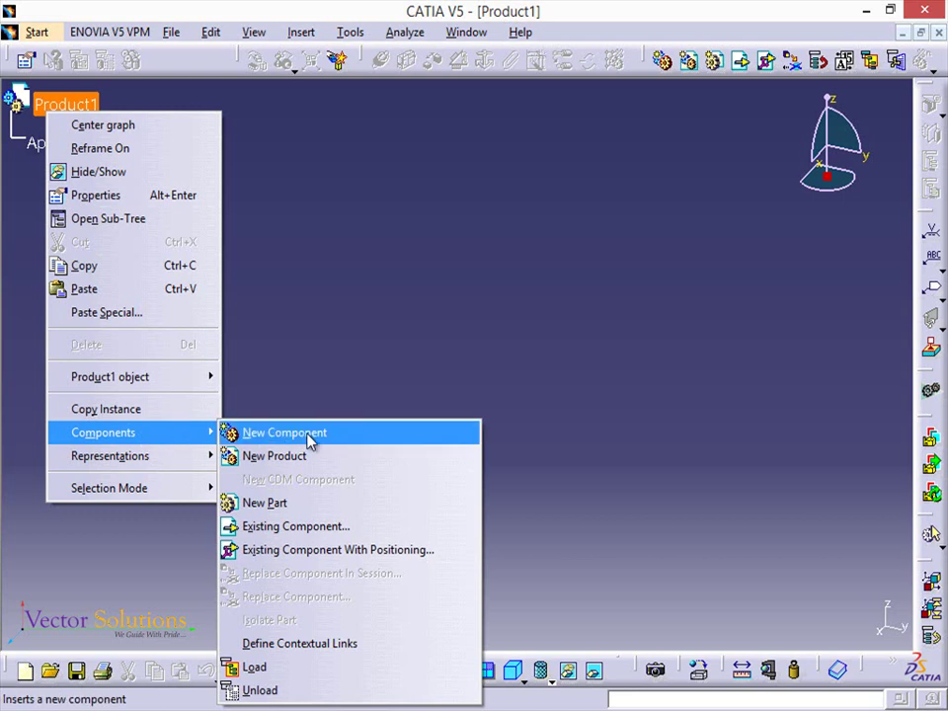
{"action": "left_click", "coordinate": [332, 529]}
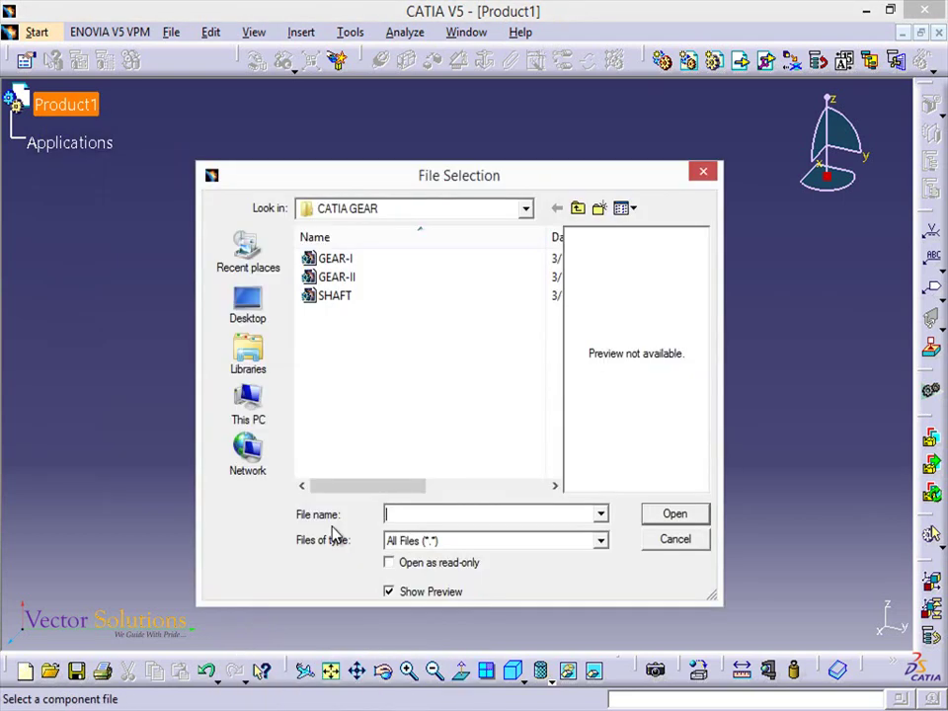
{"action": "left_click", "coordinate": [335, 298]}
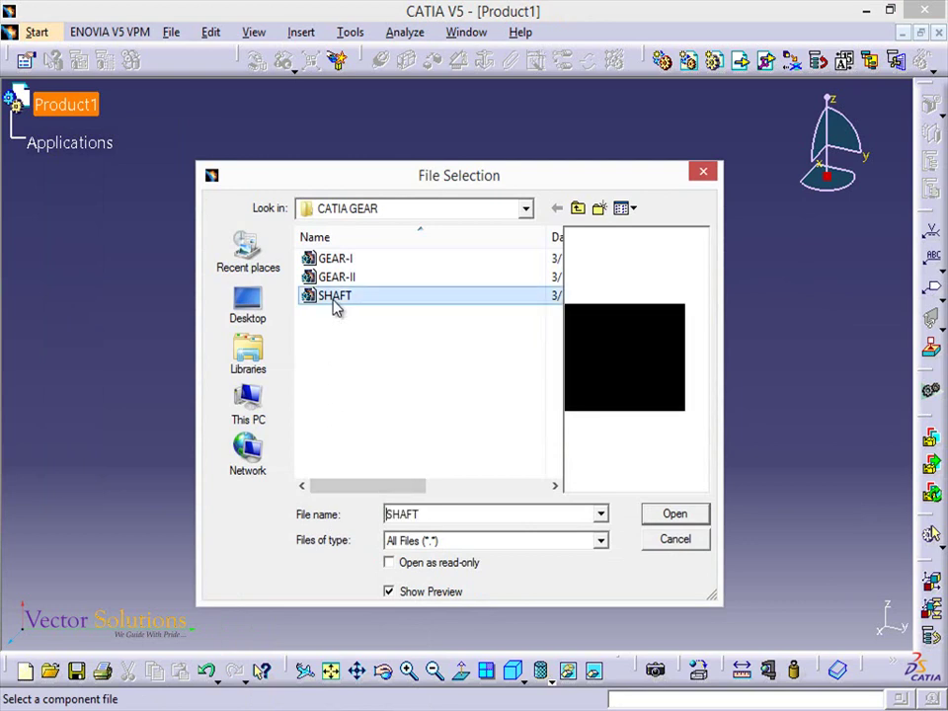
{"action": "left_click", "coordinate": [652, 520]}
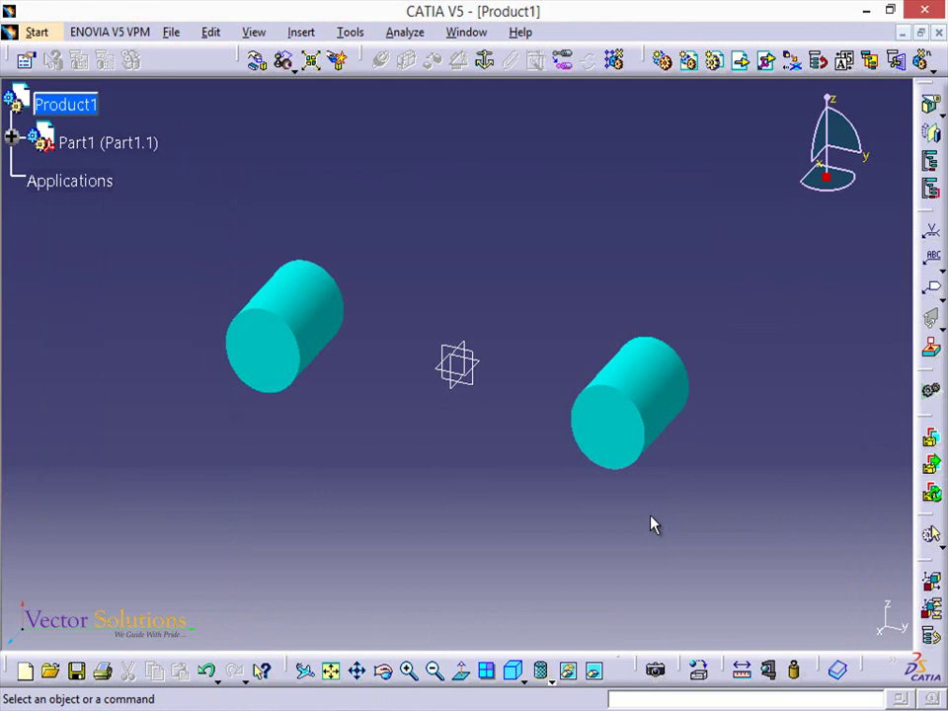
- Anchor the shaft part (Part1) with a Fix constraint
{"action": "left_click", "coordinate": [298, 33]}
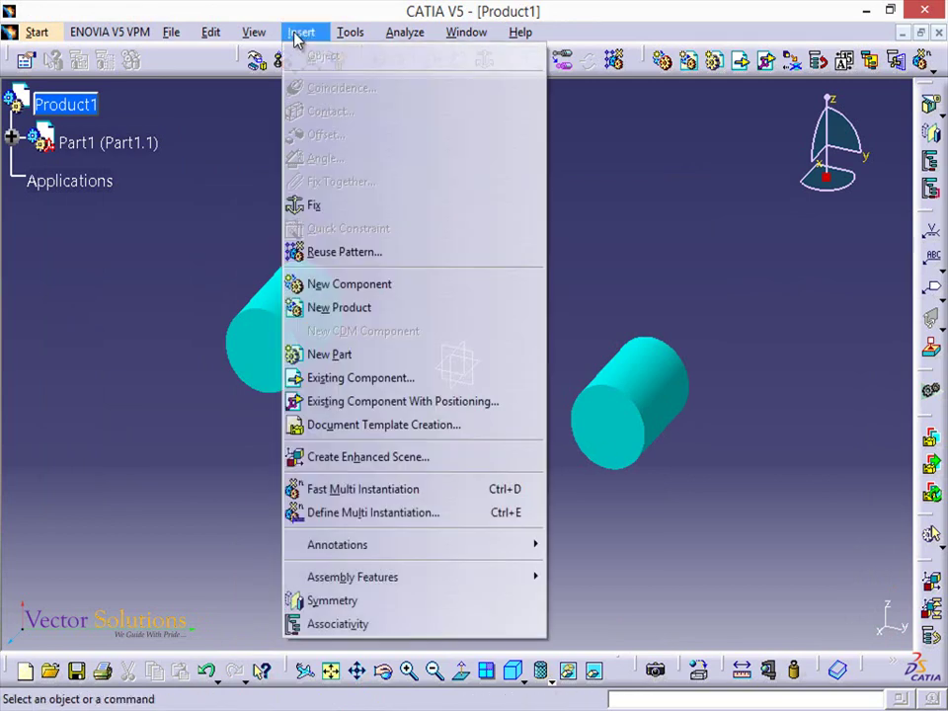
{"action": "left_click", "coordinate": [301, 210]}
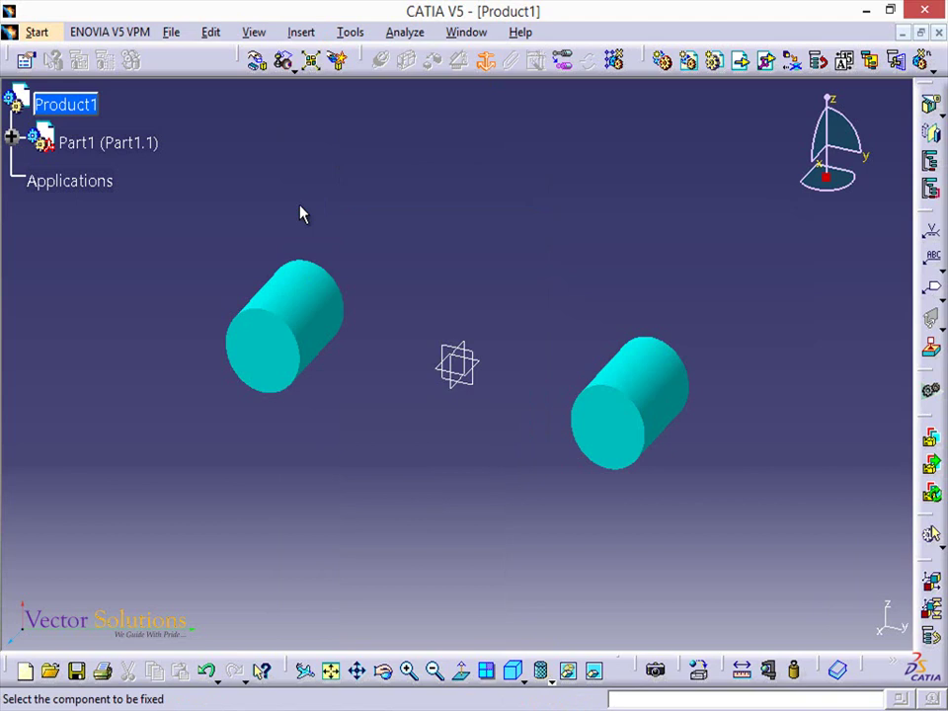
{"action": "left_click", "coordinate": [300, 299]}
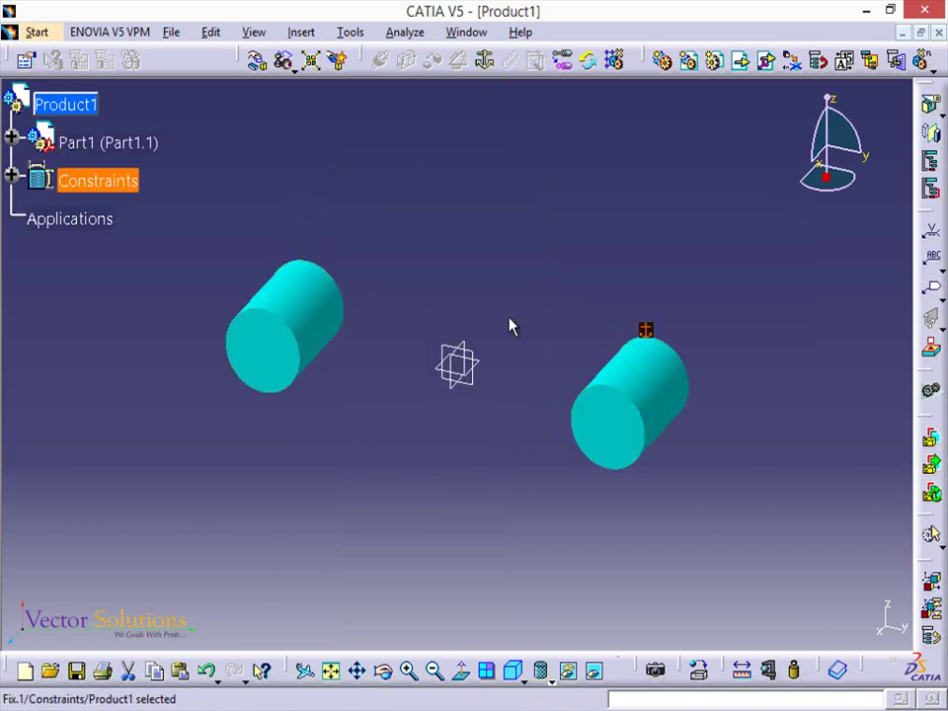
{"action": "left_click", "coordinate": [608, 344]}
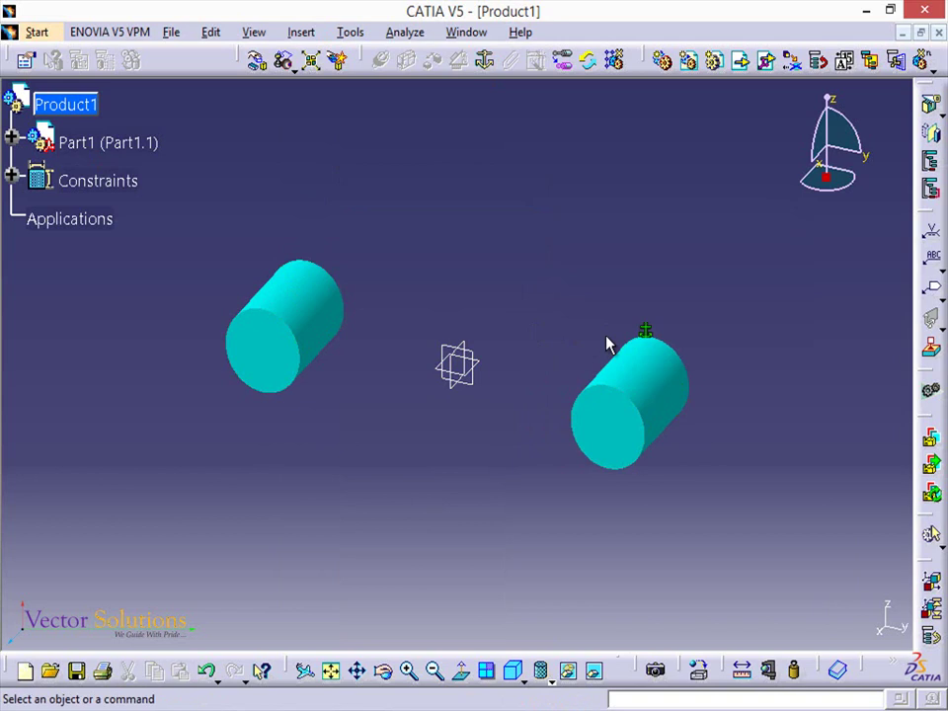
- Insert the GEAR-I part file into Product1 as an existing component
{"action": "right_click", "coordinate": [78, 109]}
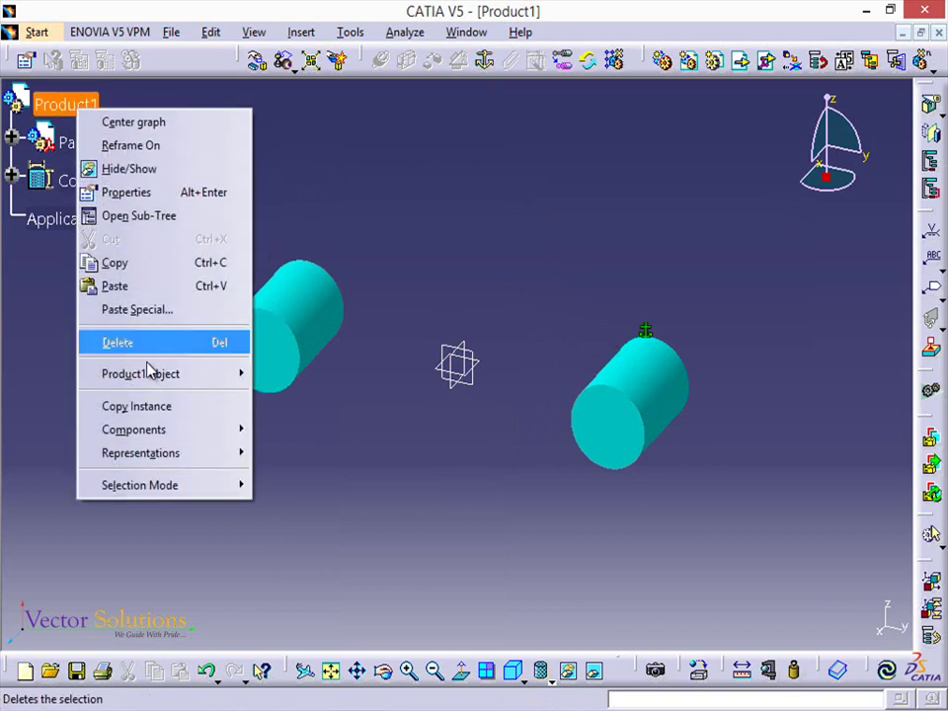
{"action": "mouse_move", "coordinate": [133, 429]}
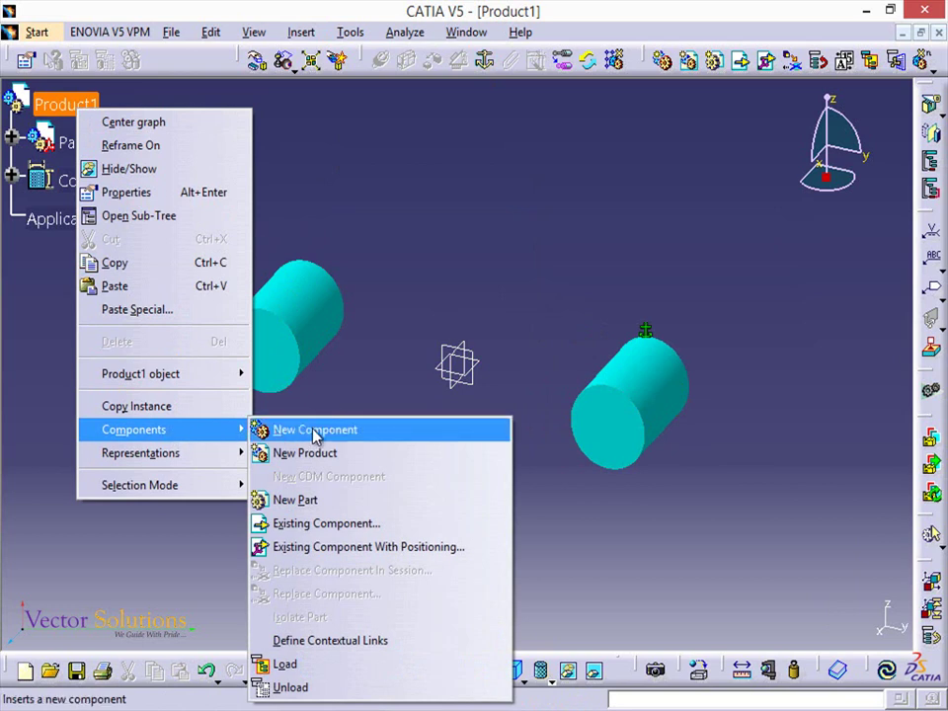
{"action": "left_click", "coordinate": [375, 526]}
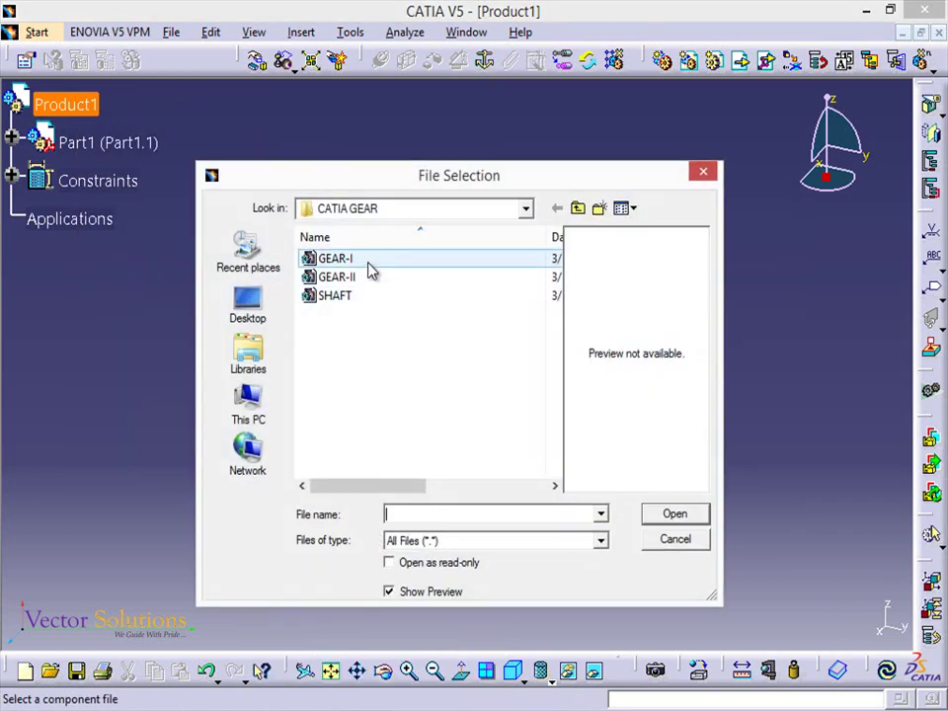
{"action": "left_click", "coordinate": [369, 268]}
{"action": "left_click", "coordinate": [664, 518]}
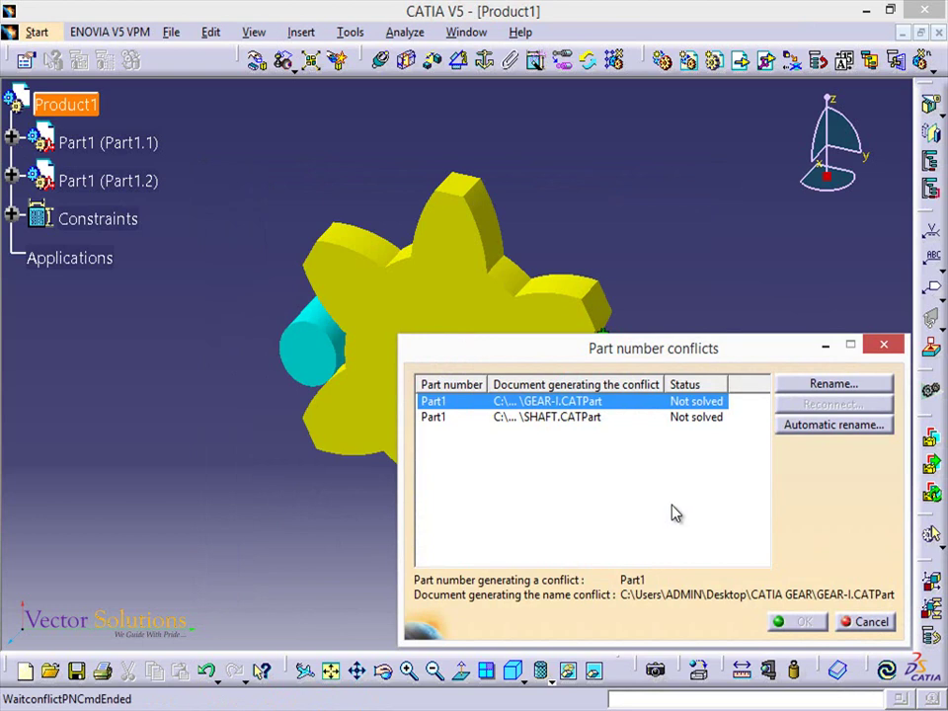
- Resolve the part-number conflict by renaming GEAR-I to DRIVER
{"action": "left_click", "coordinate": [821, 396]}
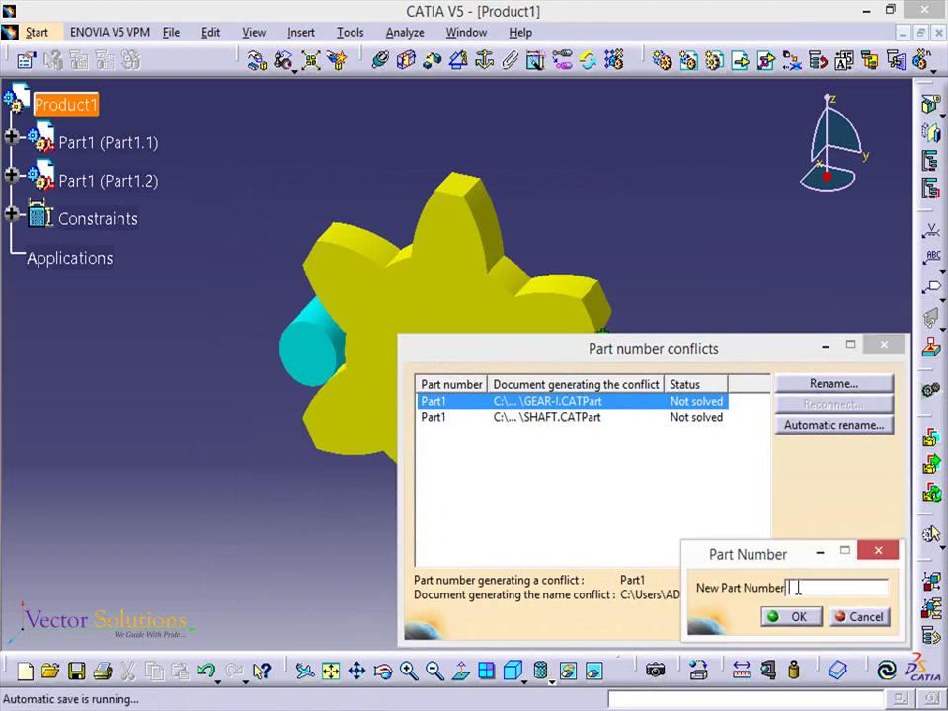
{"action": "type", "text": "DRIVER"}
{"action": "left_click", "coordinate": [790, 617]}
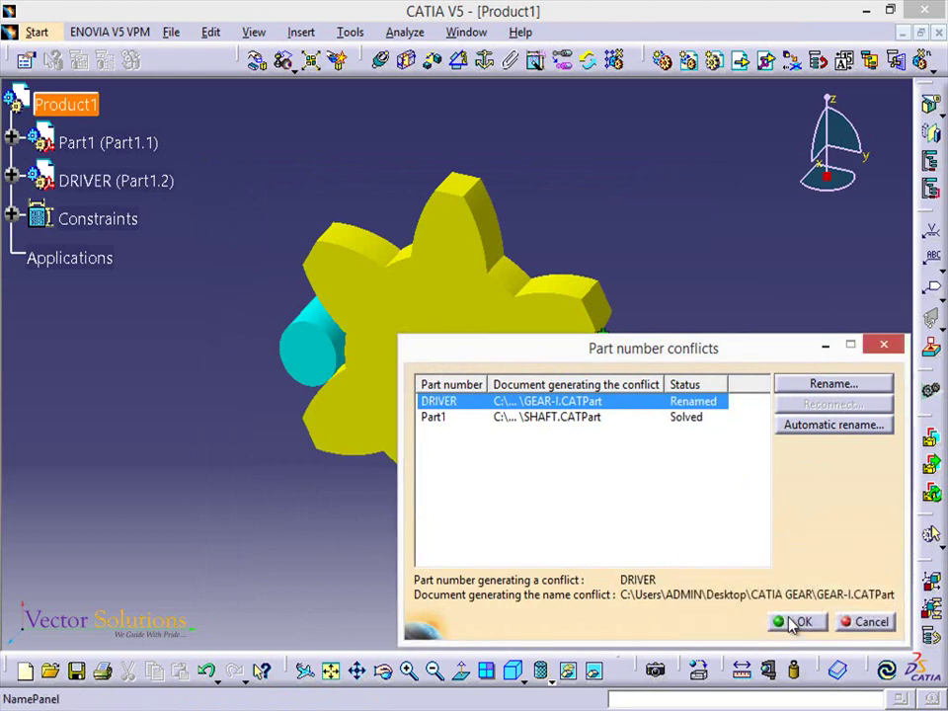
{"action": "left_click", "coordinate": [796, 623]}
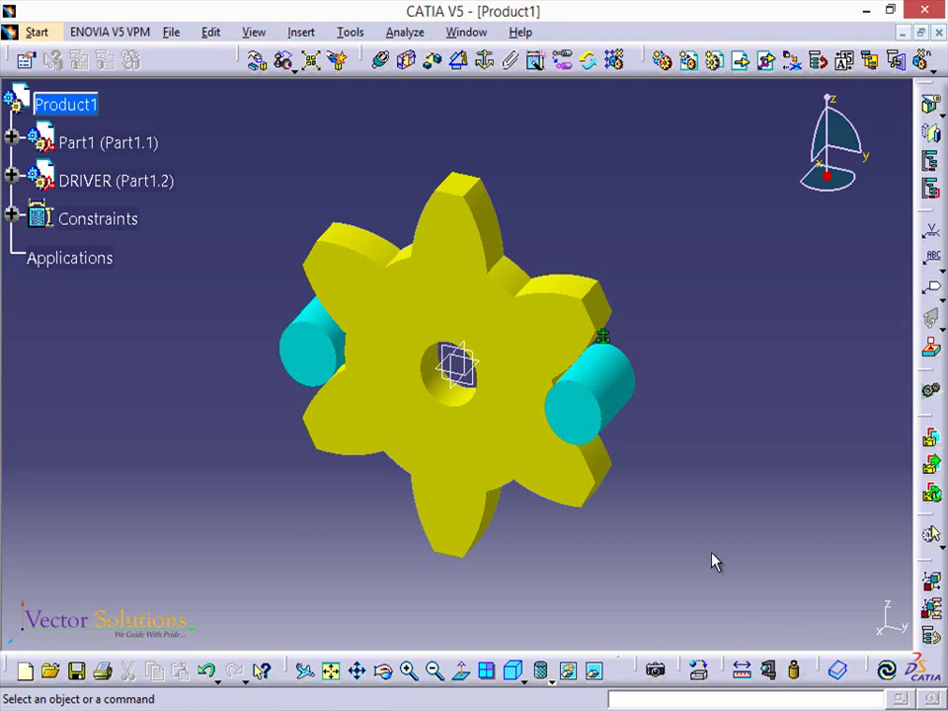
- Make the DRIVER gear's axis coincident with the left shaft cylinder's axis
{"action": "left_click", "coordinate": [302, 33]}
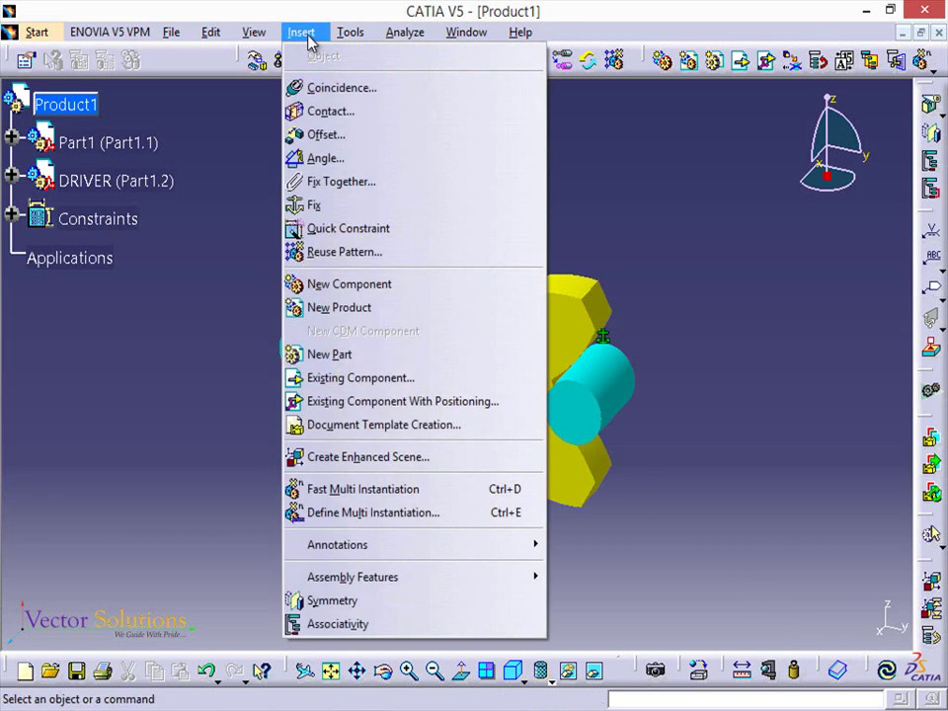
{"action": "left_click", "coordinate": [309, 91]}
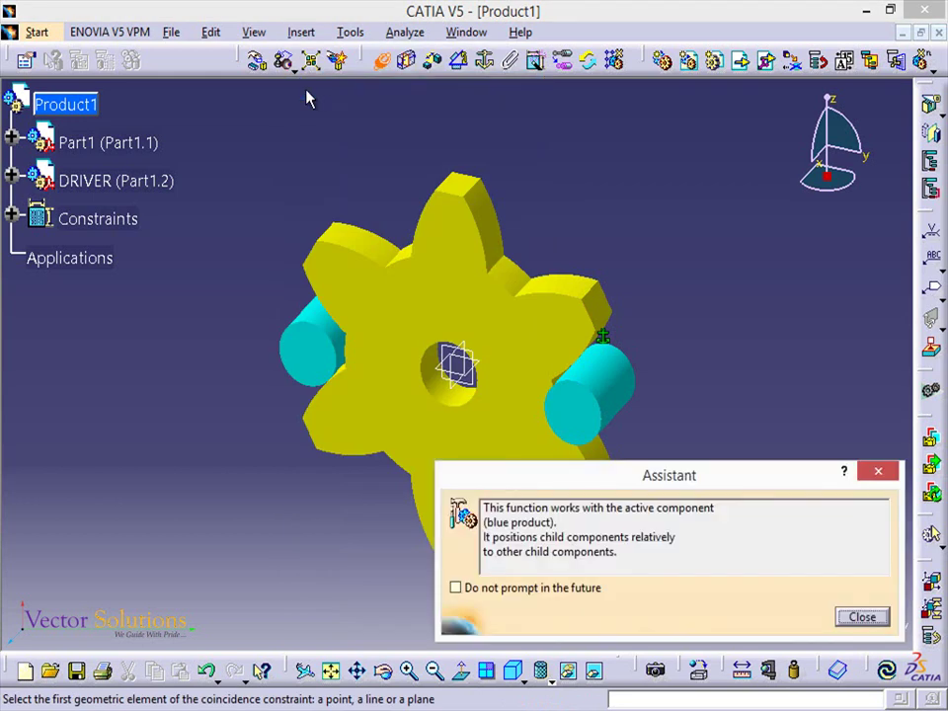
{"action": "left_click", "coordinate": [322, 314]}
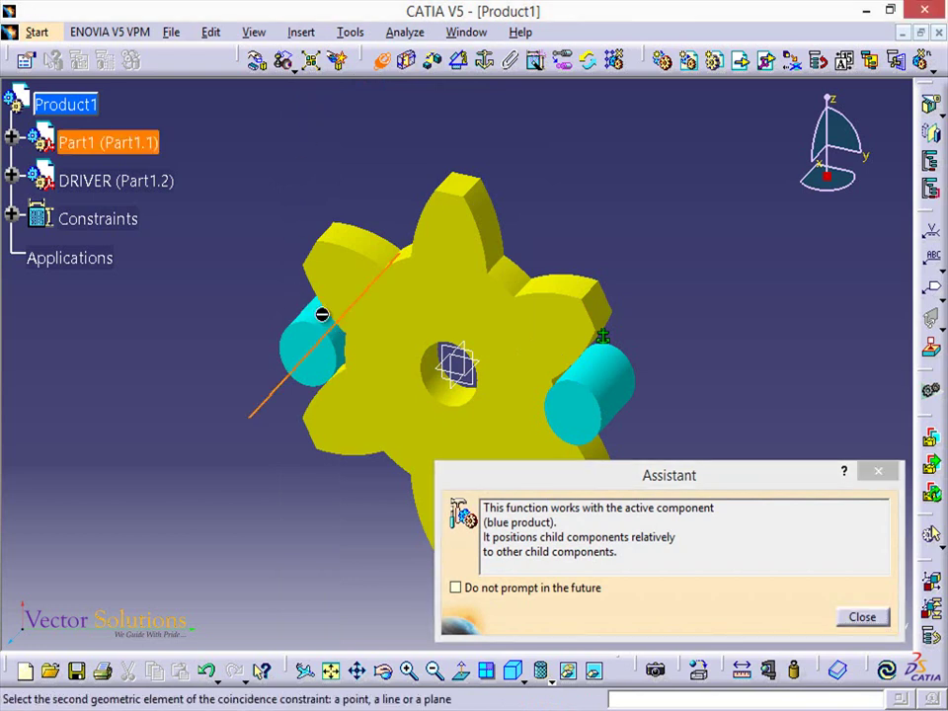
{"action": "left_click", "coordinate": [444, 390]}
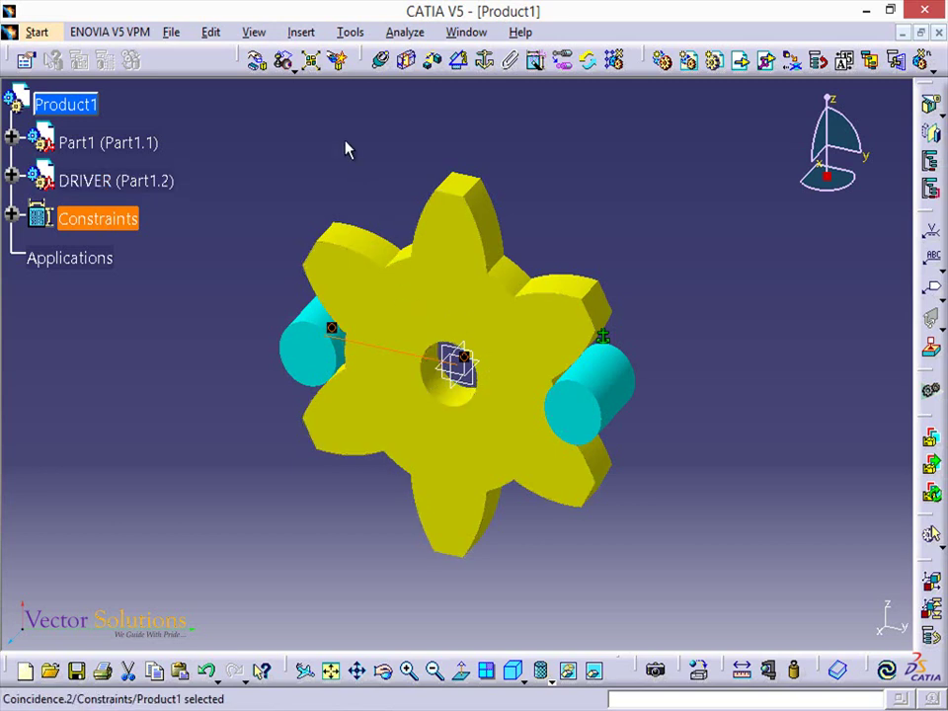
{"action": "left_click", "coordinate": [301, 38]}
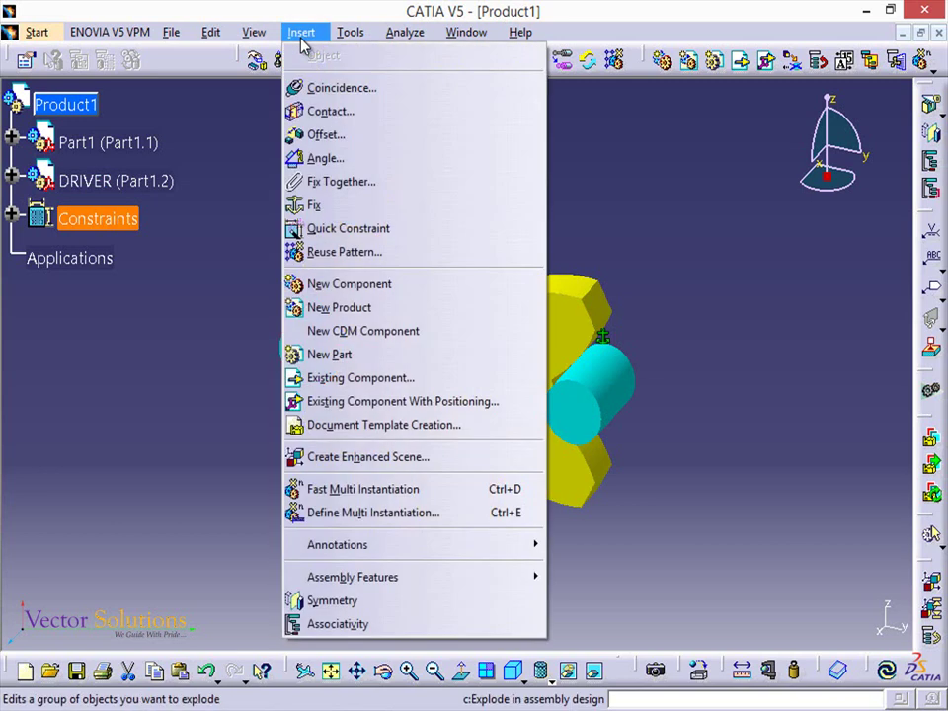
- Offset the DRIVER gear face -10mm from the left shaft end face, then update the assembly
{"action": "left_click", "coordinate": [311, 134]}
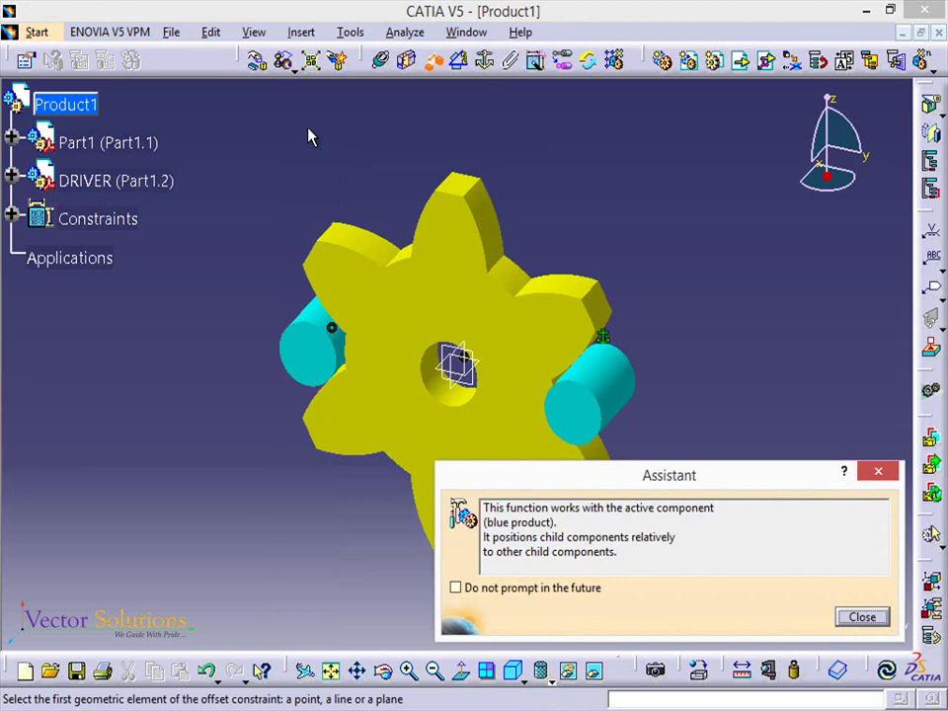
{"action": "left_click", "coordinate": [300, 343]}
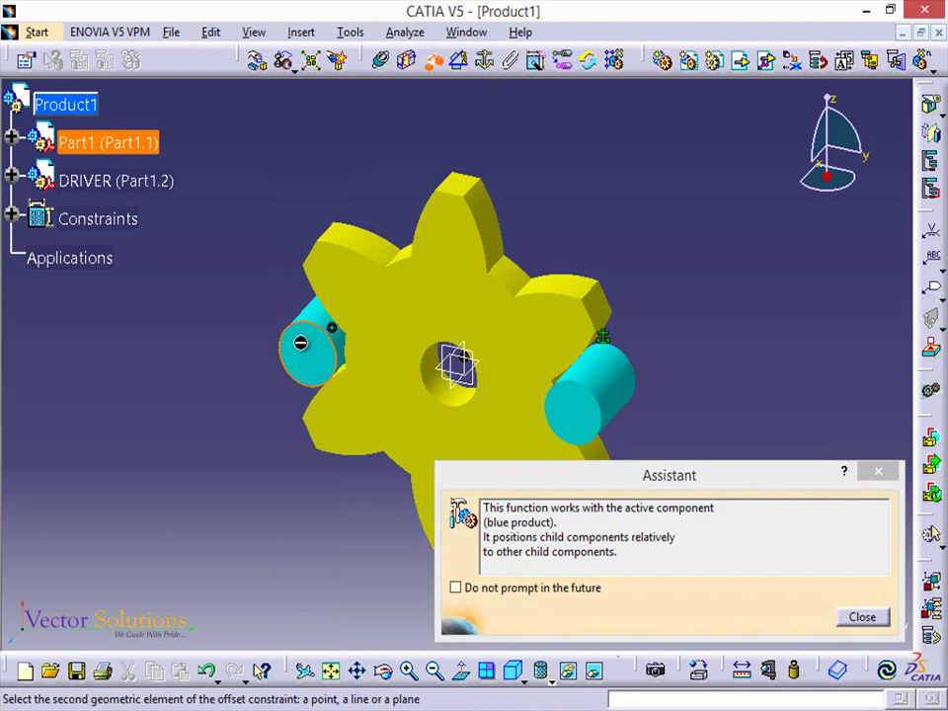
{"action": "left_click", "coordinate": [355, 314]}
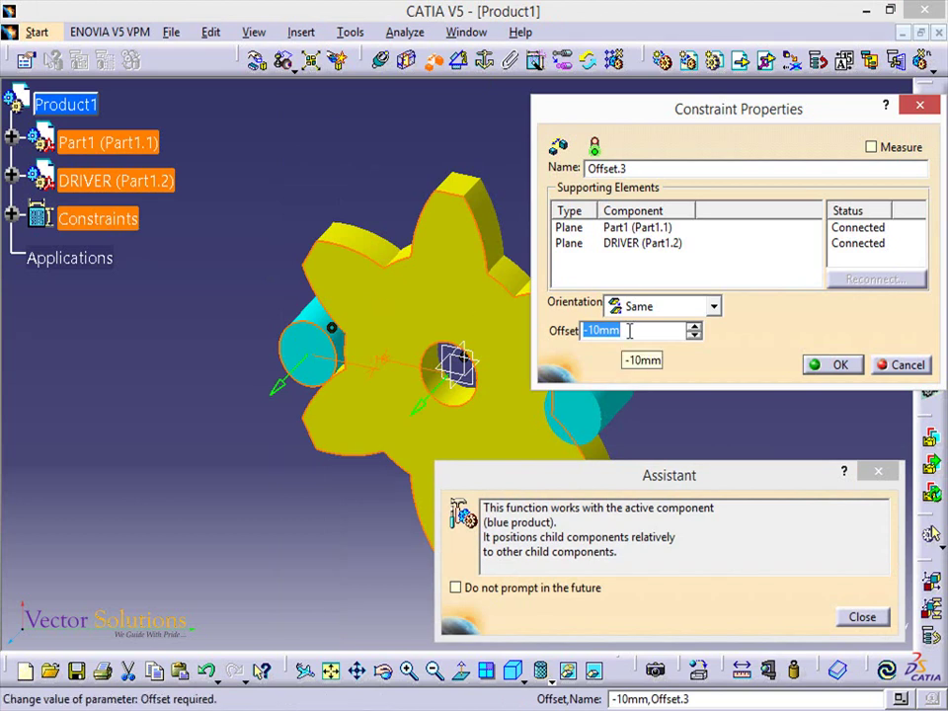
{"action": "left_click", "coordinate": [830, 364]}
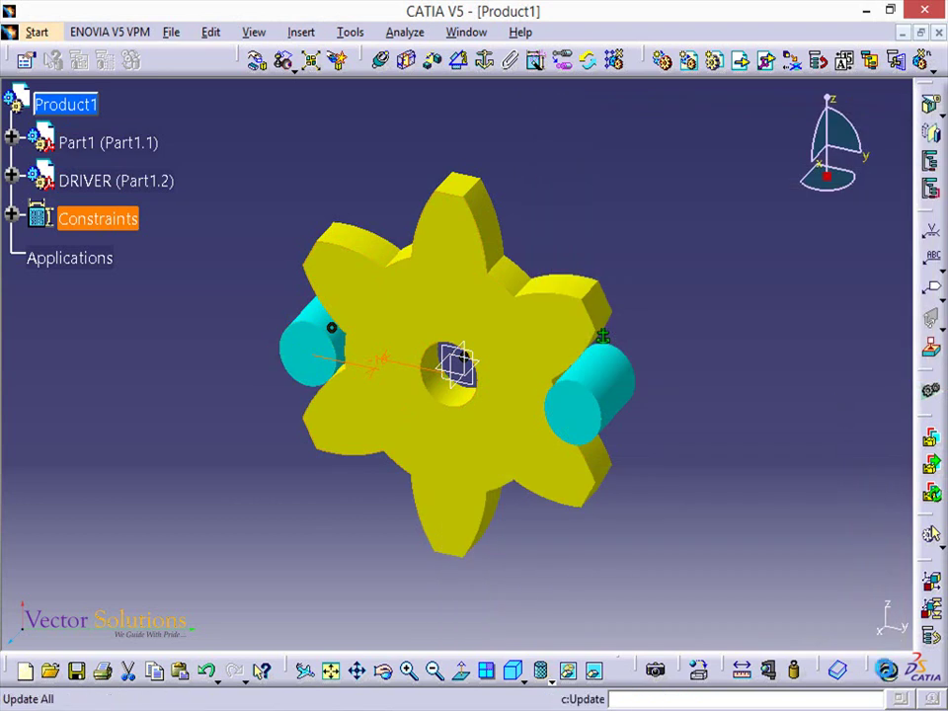
{"action": "left_click", "coordinate": [886, 672]}
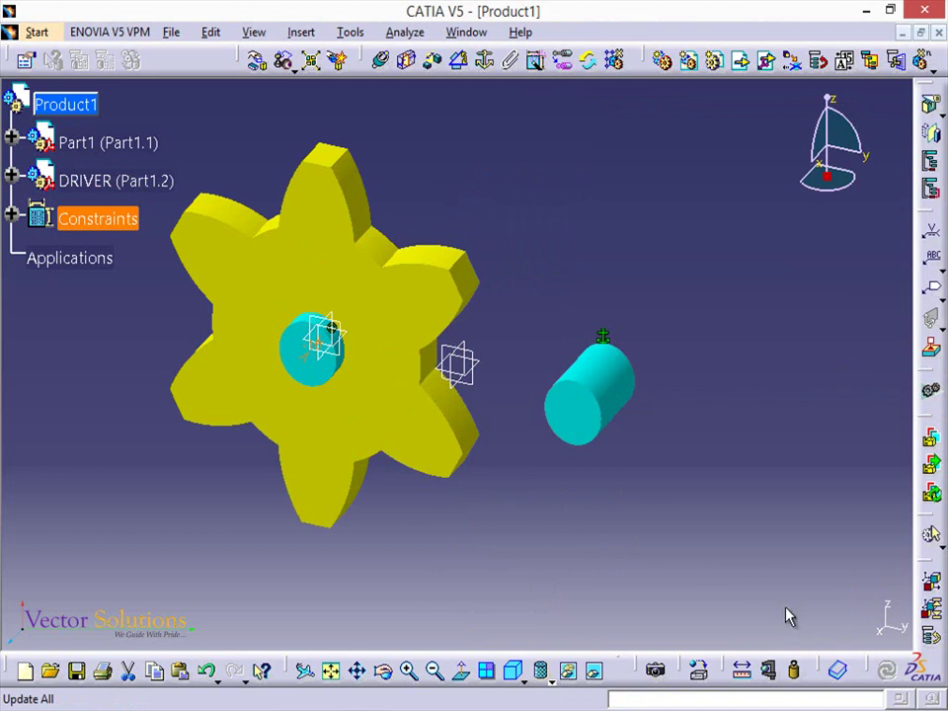
- Insert the GEAR-II part file into Product1 as an existing component
{"action": "right_click", "coordinate": [71, 105]}
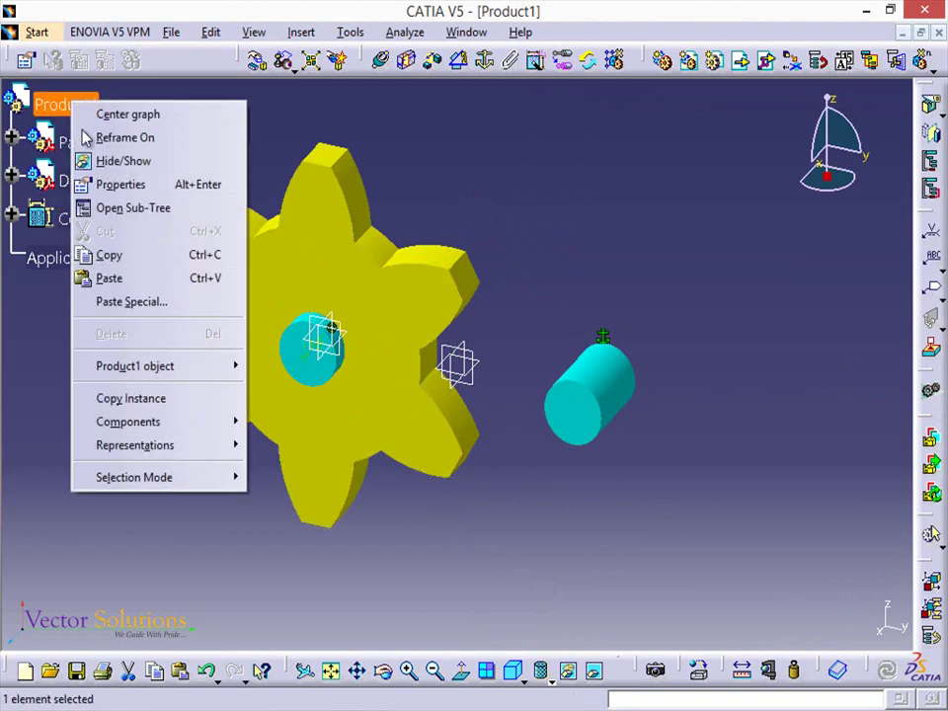
{"action": "mouse_move", "coordinate": [129, 422]}
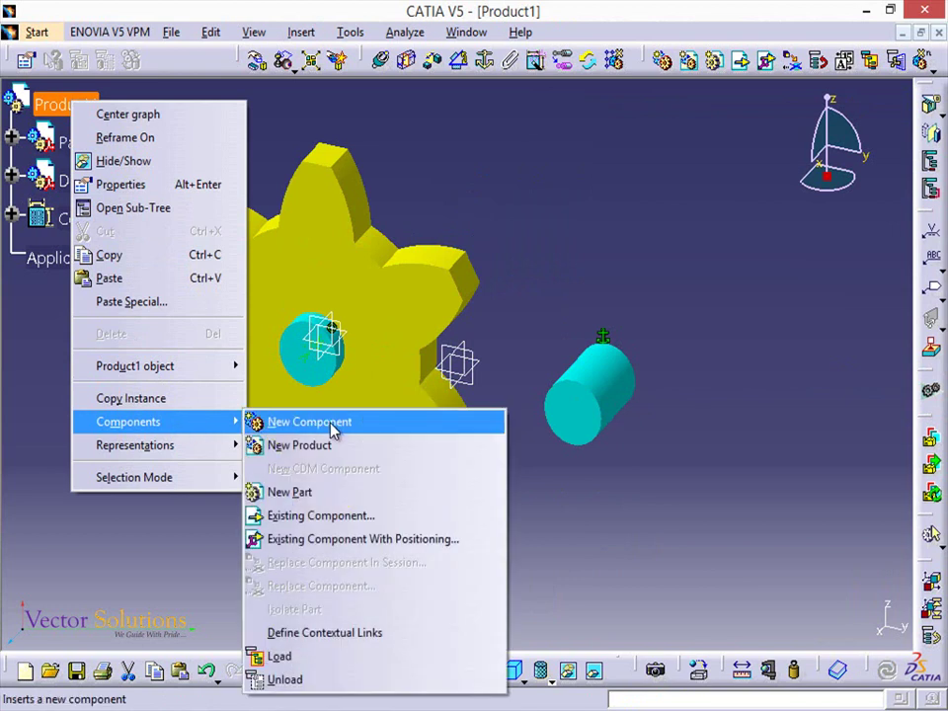
{"action": "left_click", "coordinate": [376, 518]}
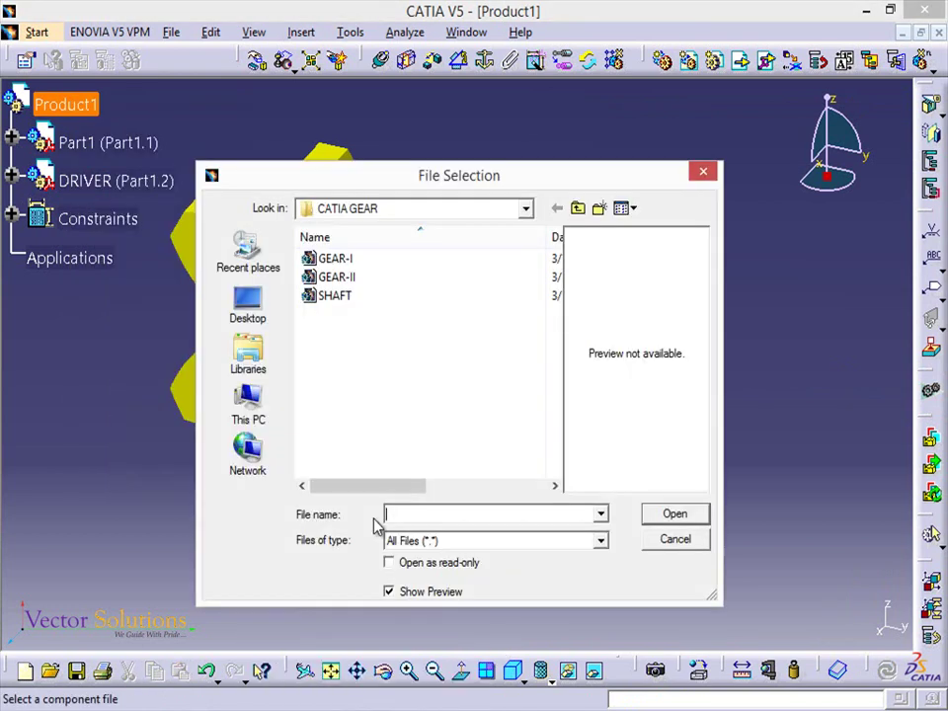
{"action": "left_click", "coordinate": [356, 278]}
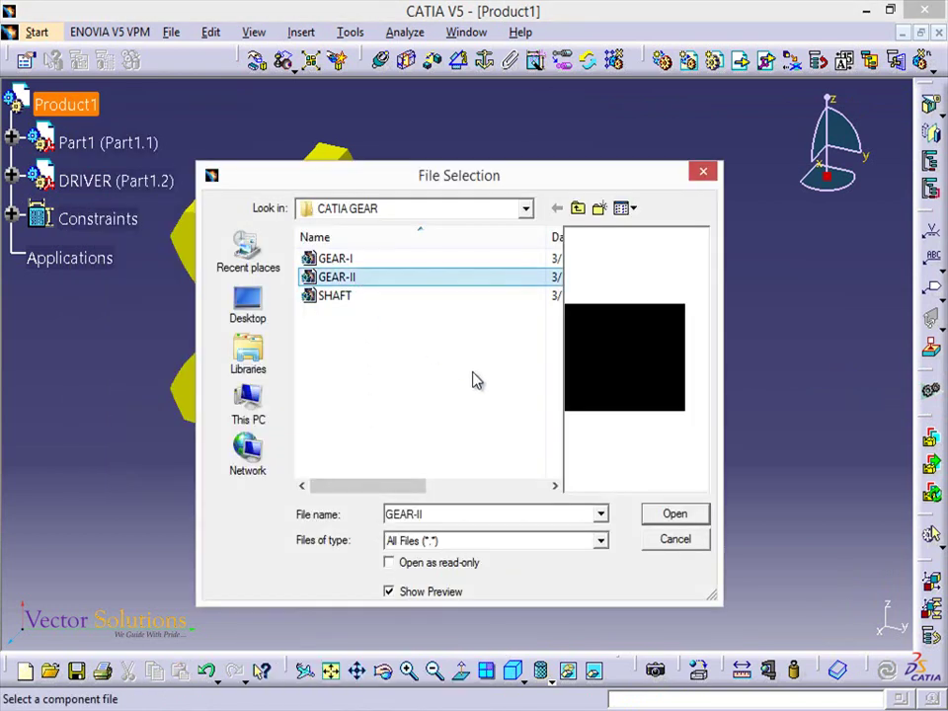
{"action": "left_click", "coordinate": [657, 519]}
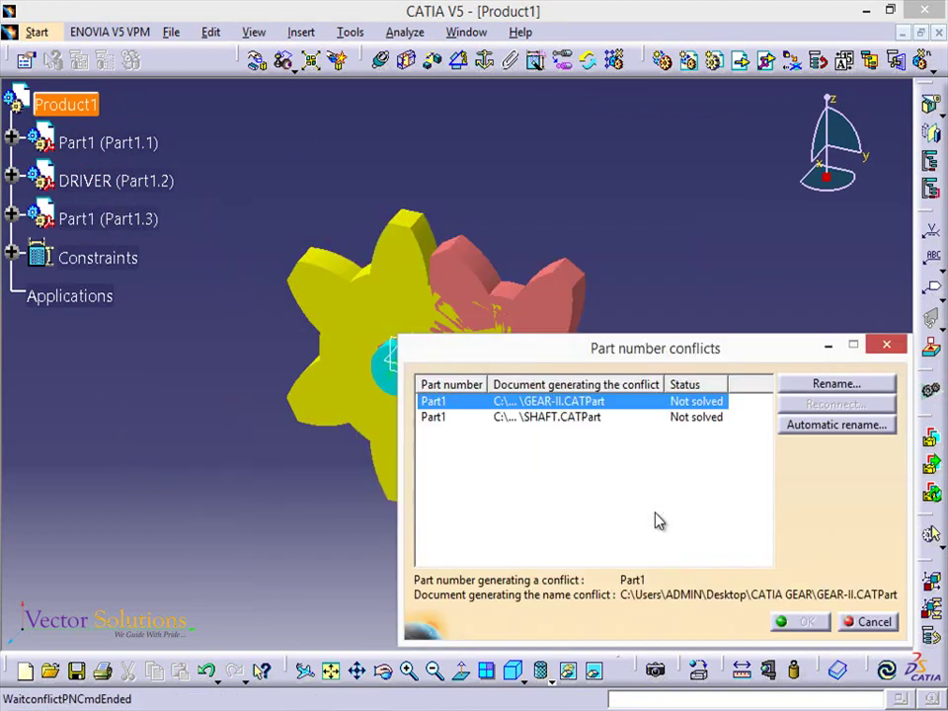
- Resolve the part-number conflict by renaming GEAR-II to DRIVEN
{"action": "left_click", "coordinate": [816, 390]}
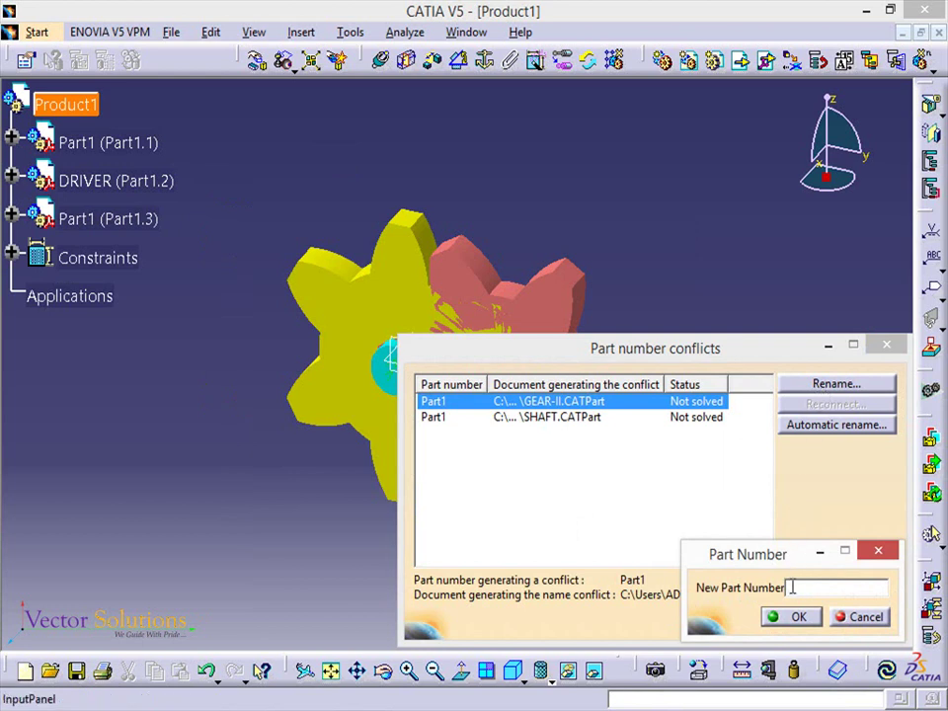
{"action": "type", "text": "DRIVEN"}
{"action": "left_click", "coordinate": [774, 618]}
{"action": "left_click", "coordinate": [799, 622]}
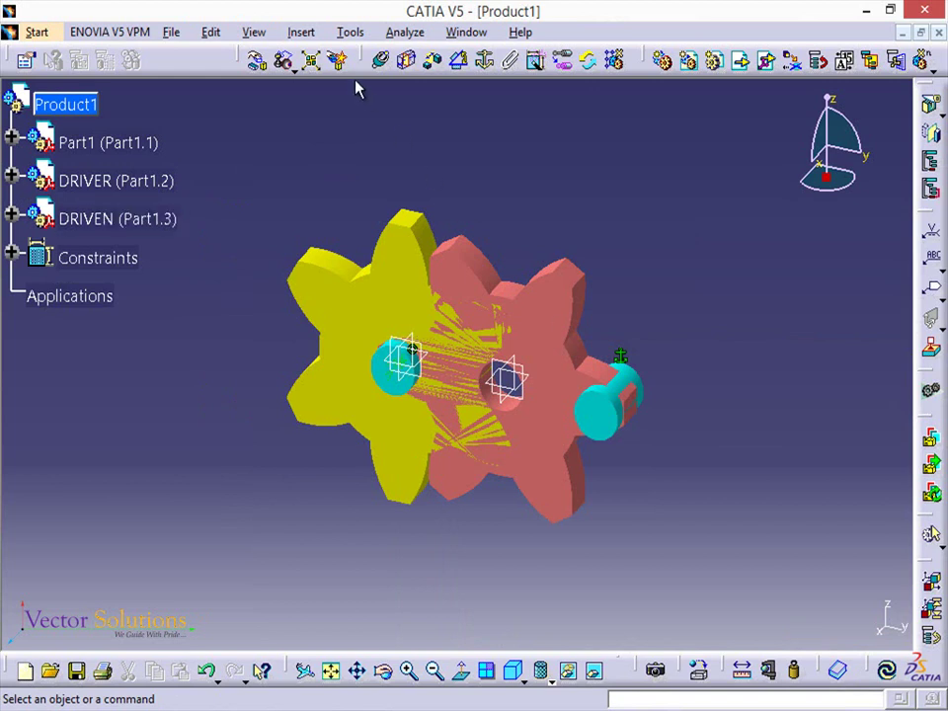
- Add Coincidence.4 between the right shaft's axis and the pink DRIVEN gear's axis
{"action": "left_click", "coordinate": [309, 35]}
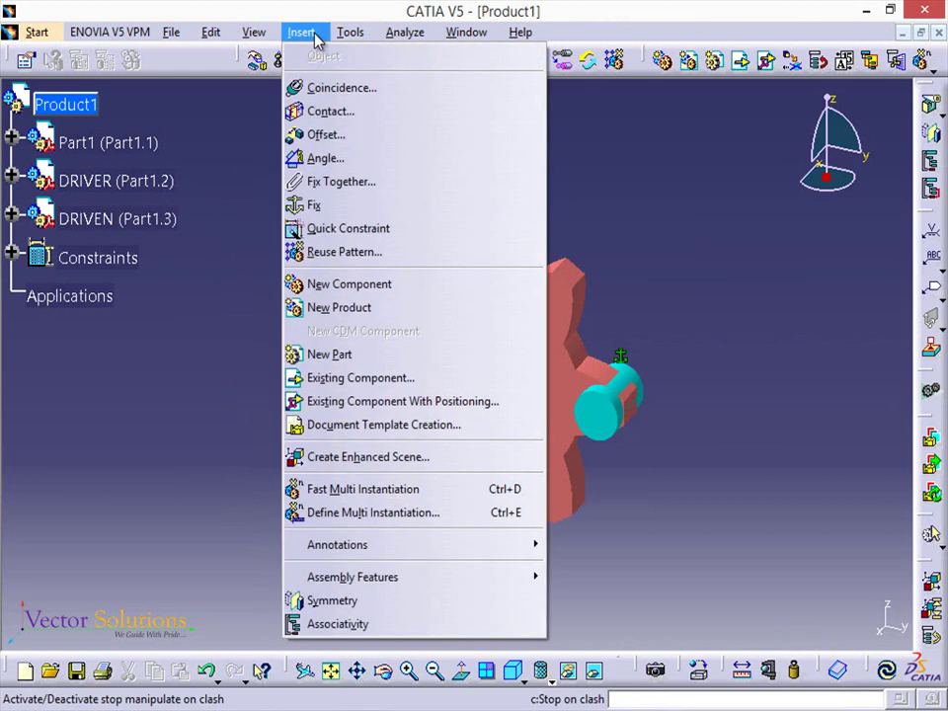
{"action": "left_click", "coordinate": [316, 88]}
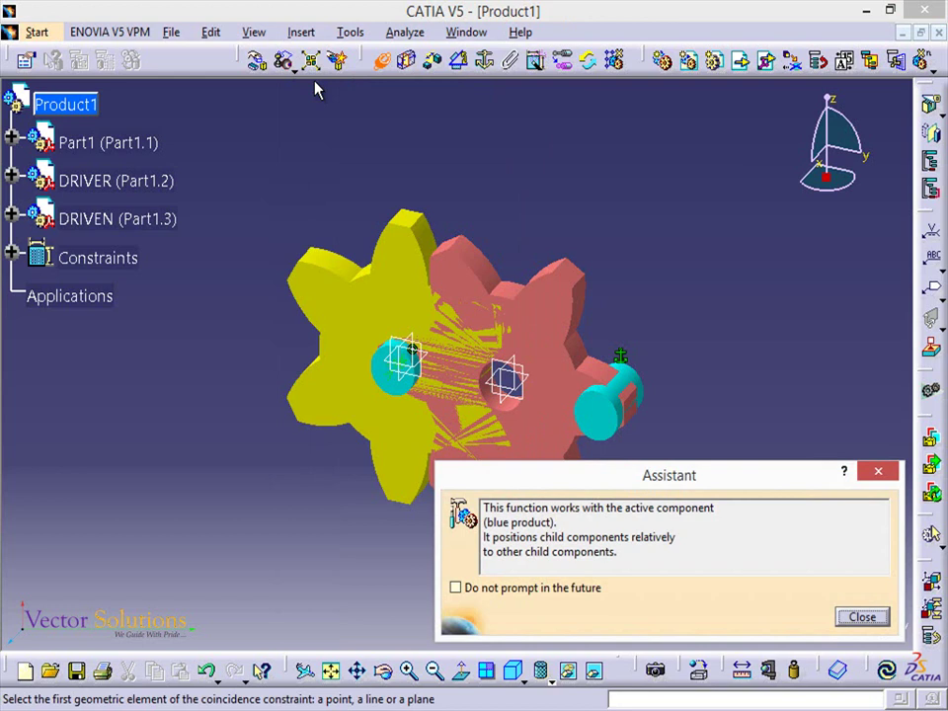
{"action": "left_click", "coordinate": [625, 372]}
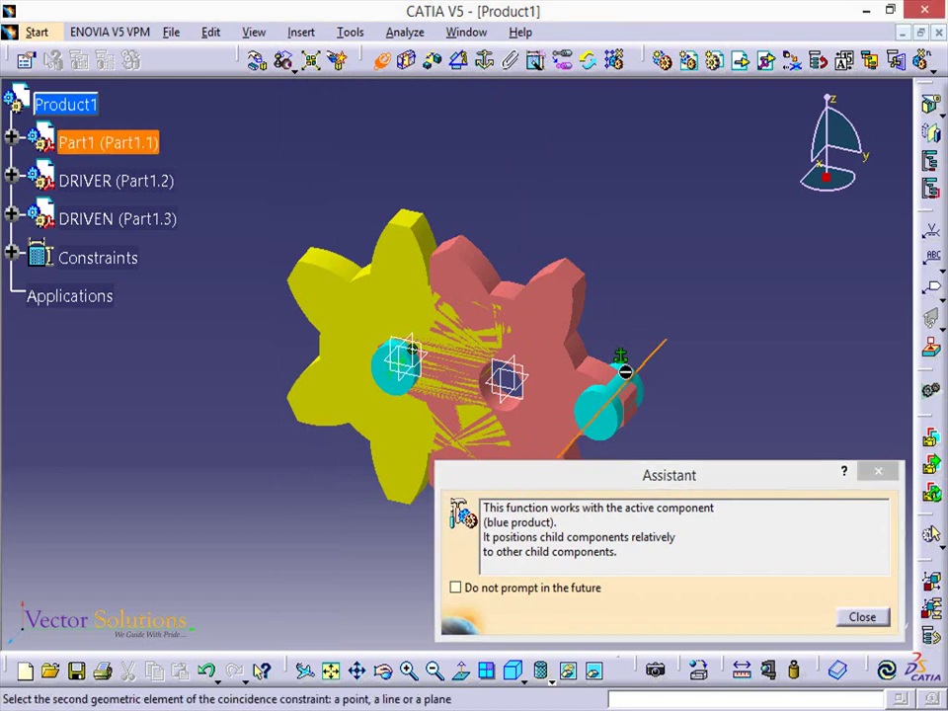
{"action": "left_click", "coordinate": [577, 346]}
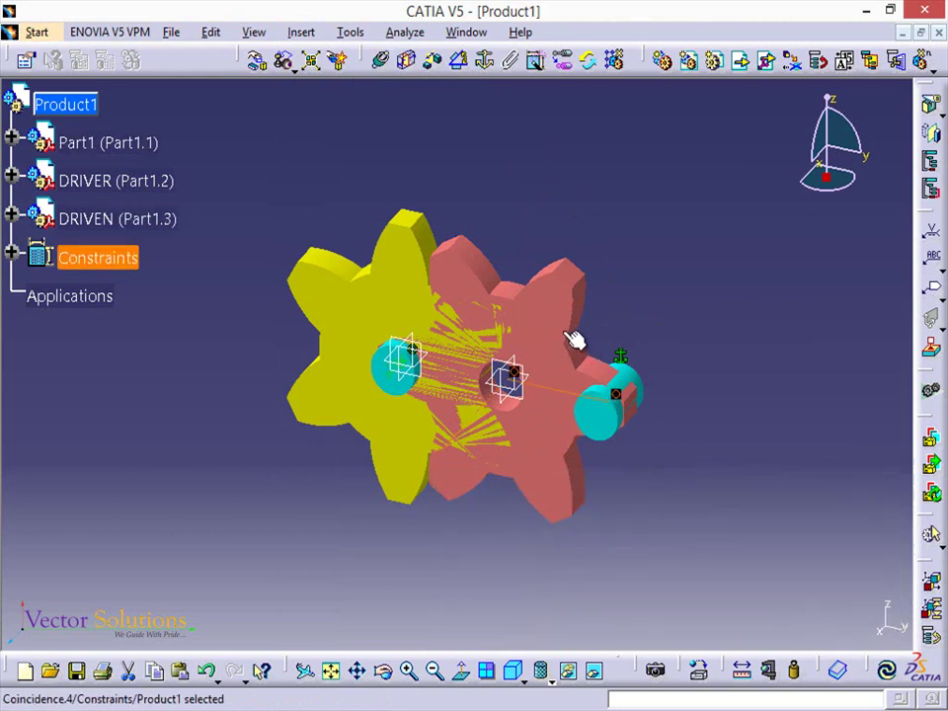
{"action": "left_click", "coordinate": [306, 33]}
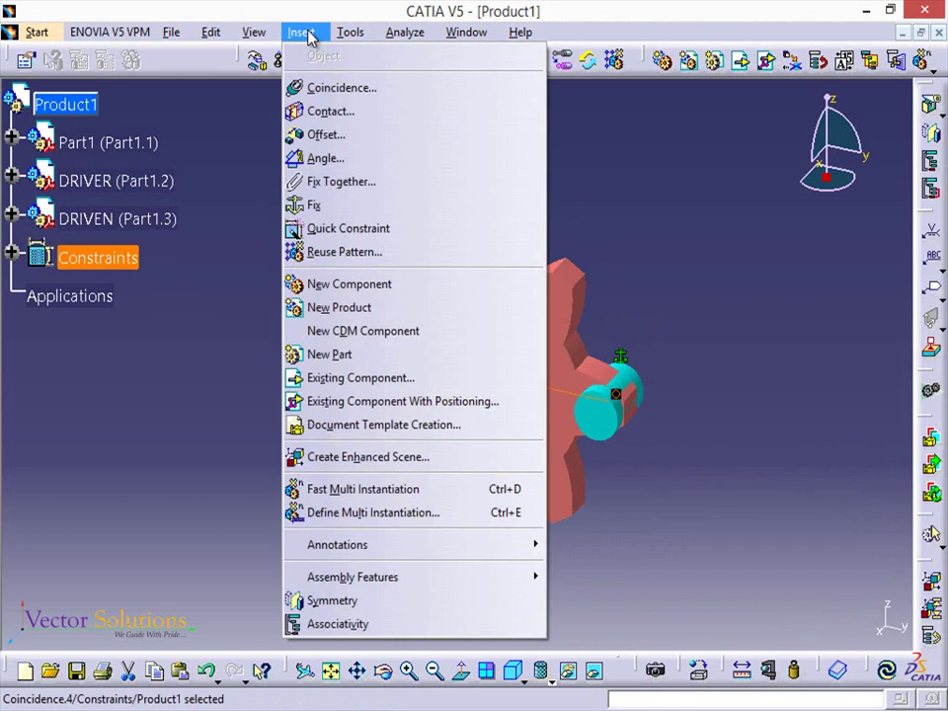
- Offset the DRIVEN gear face -10mm from the right shaft end face, then update the assembly
{"action": "left_click", "coordinate": [314, 135]}
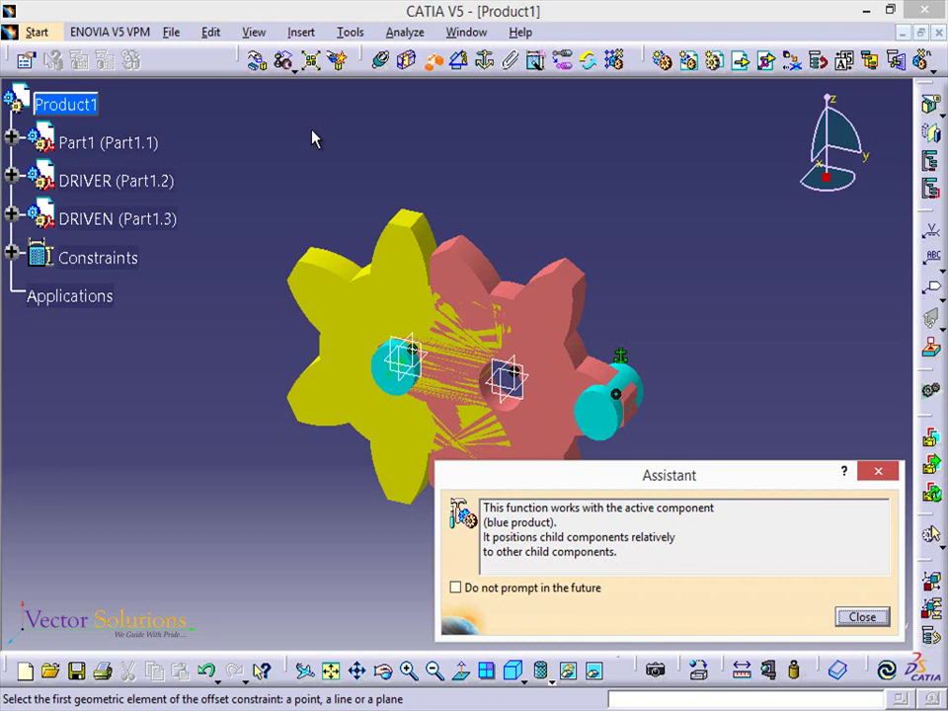
{"action": "left_click", "coordinate": [593, 415]}
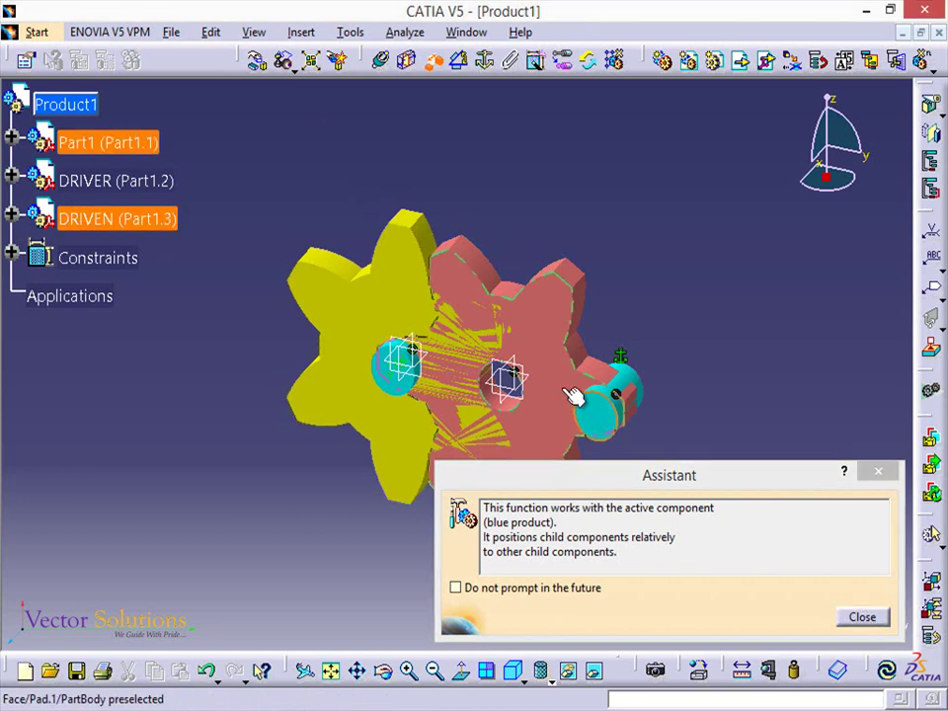
{"action": "left_click", "coordinate": [571, 393]}
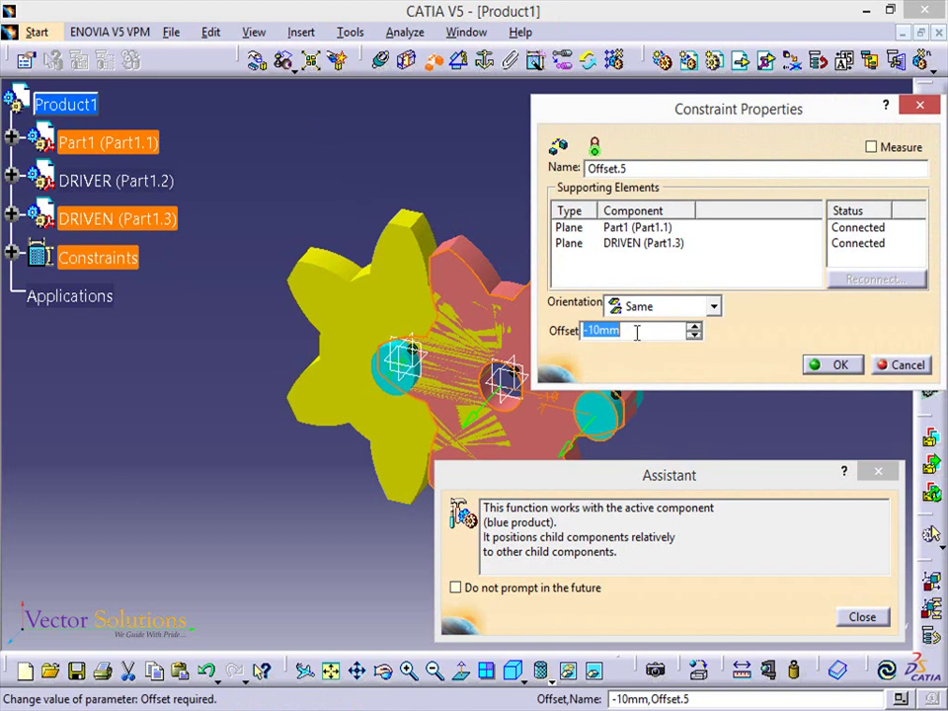
{"action": "left_click", "coordinate": [833, 367]}
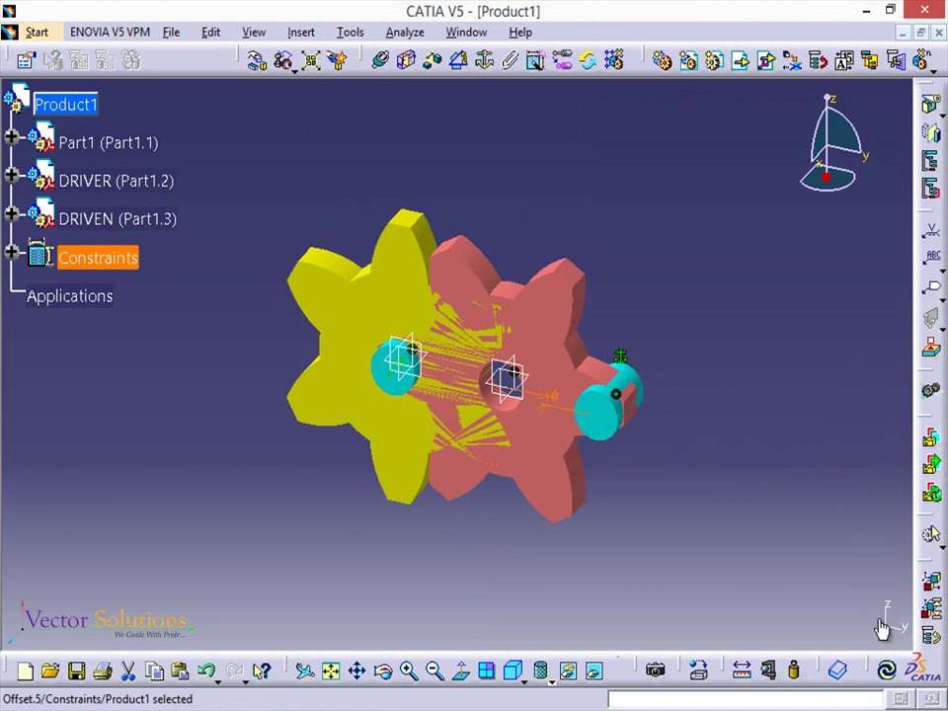
{"action": "left_click", "coordinate": [888, 672]}
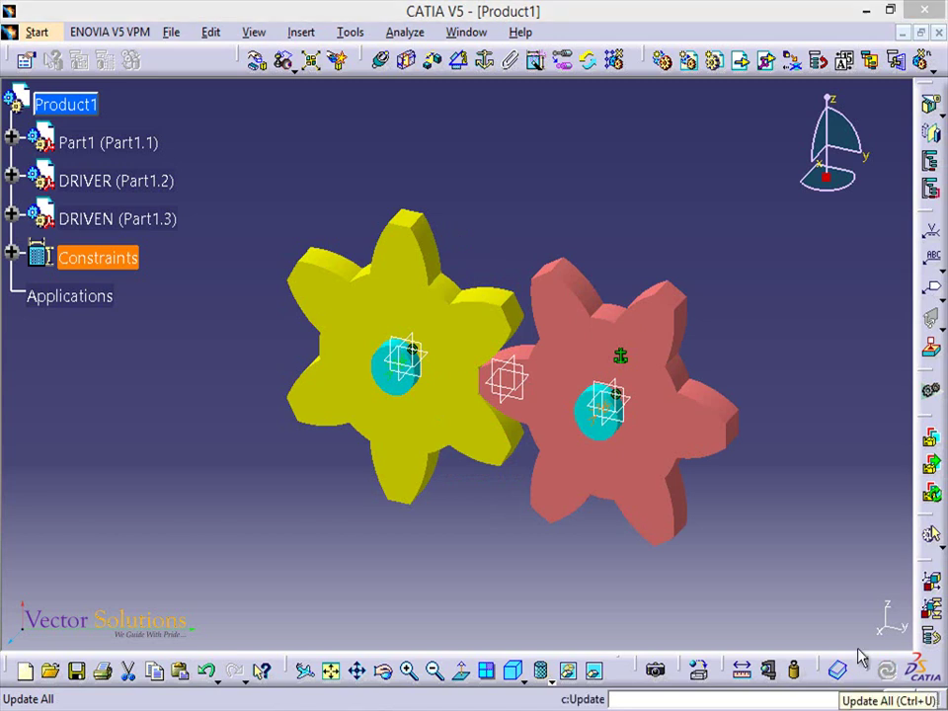
- In DMU Kinematics, auto-convert the assembly constraints into a new mechanism named SPUR GEAR
{"action": "left_click", "coordinate": [37, 33]}
{"action": "mouse_move", "coordinate": [82, 196]}
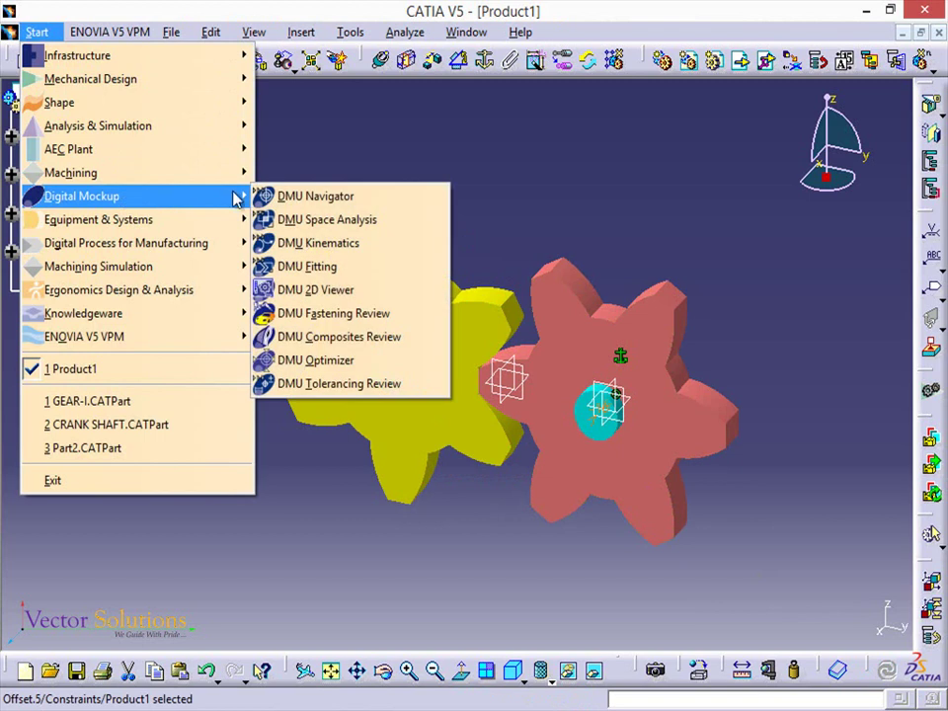
{"action": "left_click", "coordinate": [378, 243]}
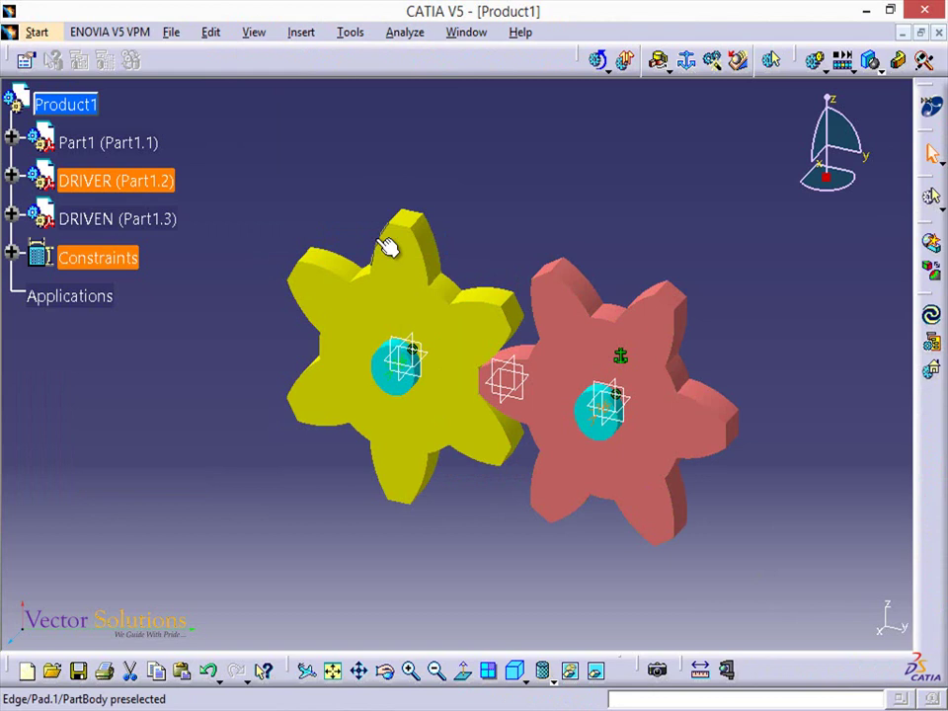
{"action": "left_click", "coordinate": [712, 64]}
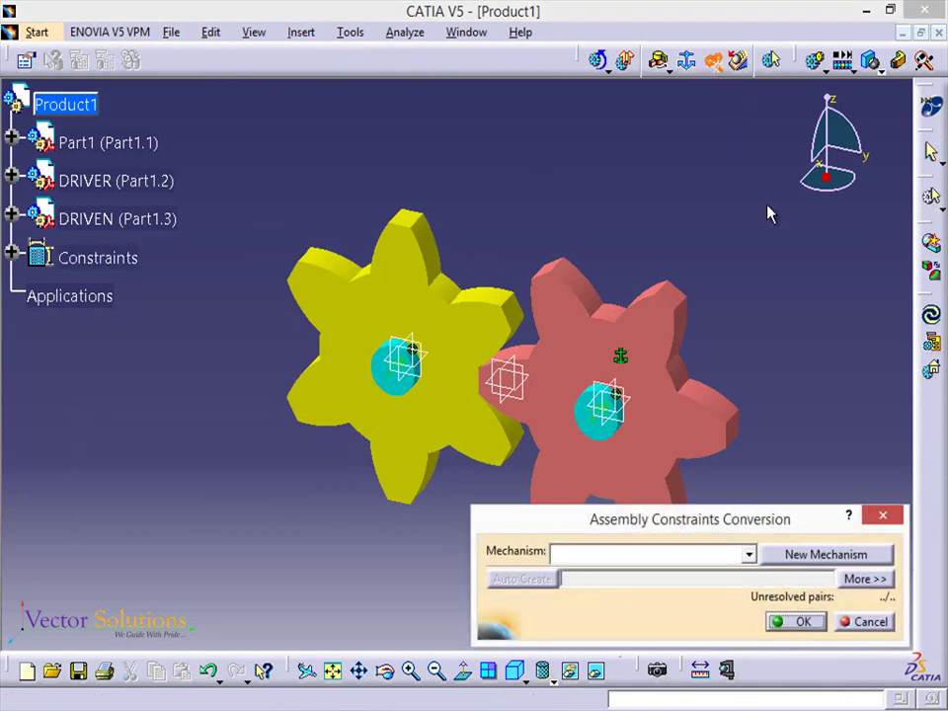
{"action": "left_click", "coordinate": [806, 554]}
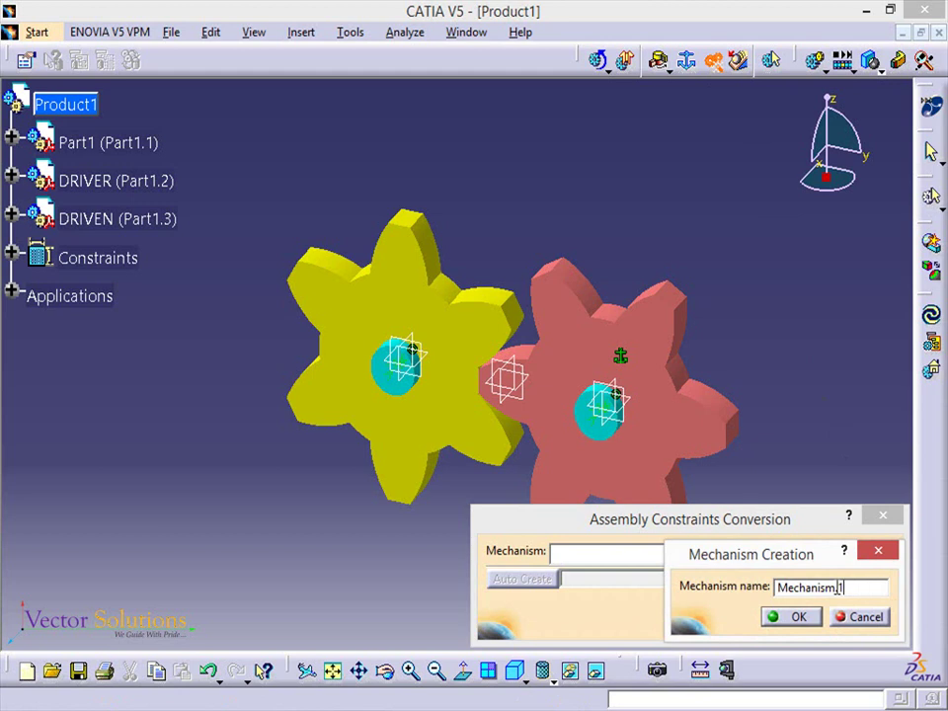
{"action": "left_click_drag", "start_coordinate": [840, 587], "coordinate": [776, 590]}
{"action": "key", "text": "BackSpace"}
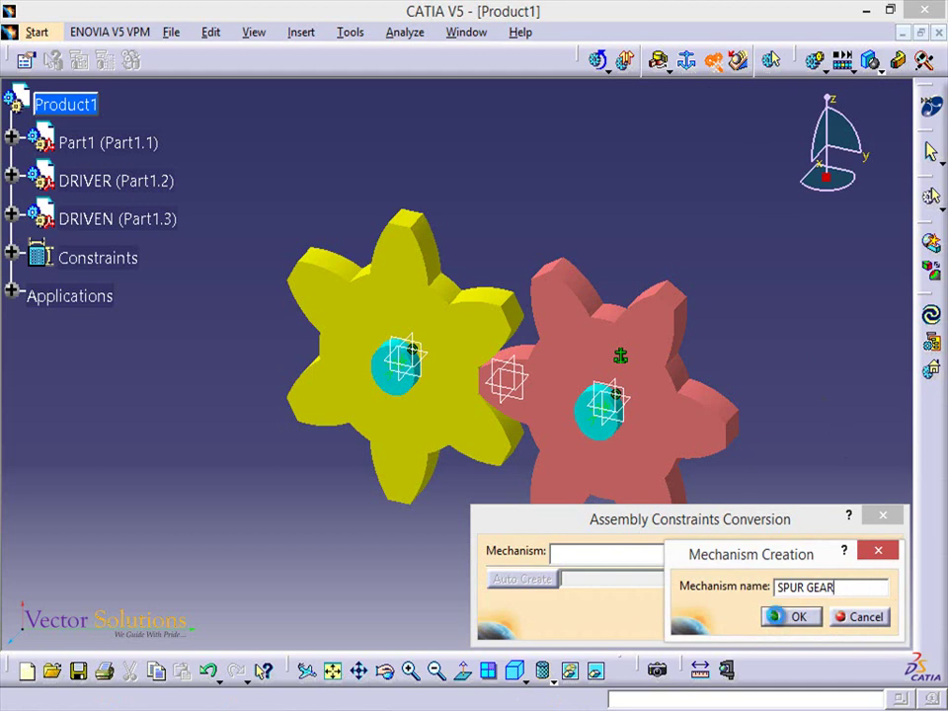
{"action": "left_click", "coordinate": [783, 618]}
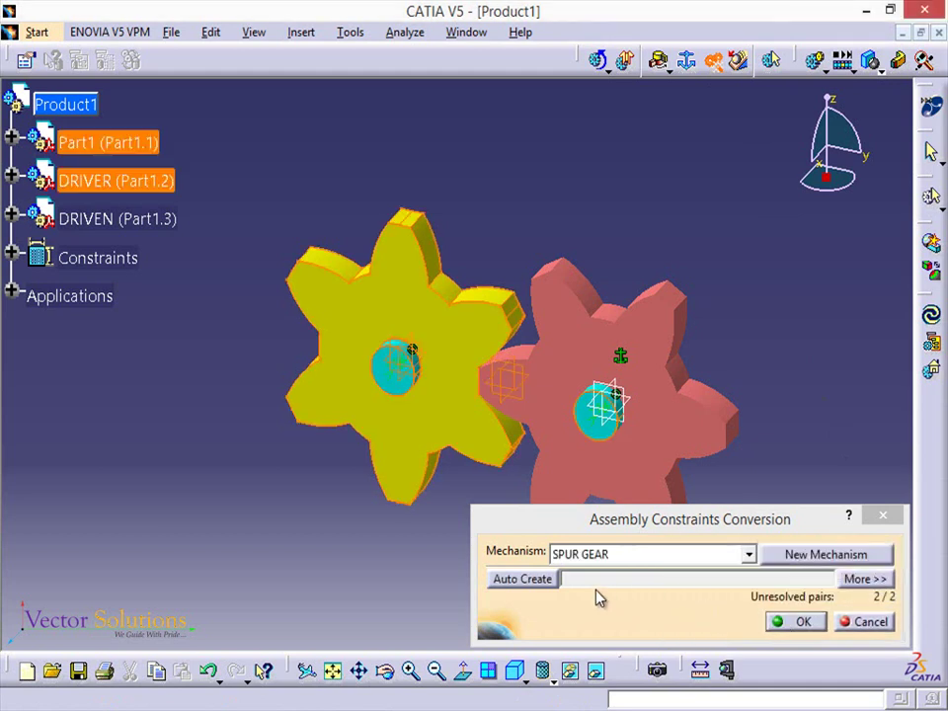
{"action": "left_click", "coordinate": [549, 581]}
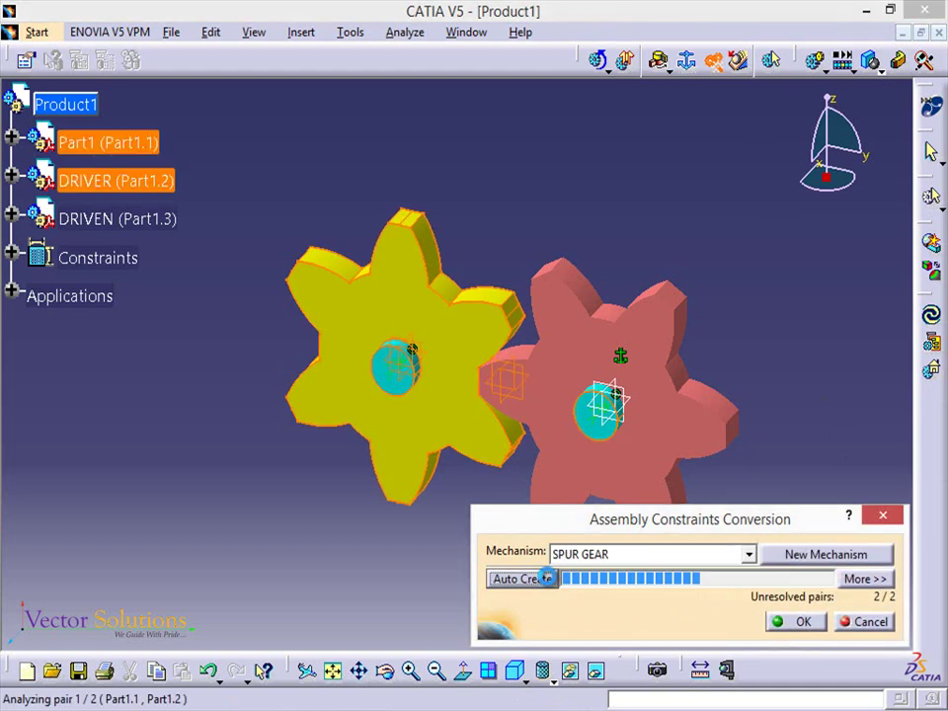
{"action": "left_click", "coordinate": [778, 633]}
- Make joint Revolute.1 of the SPUR GEAR mechanism angle driven
{"action": "left_click", "coordinate": [12, 295]}
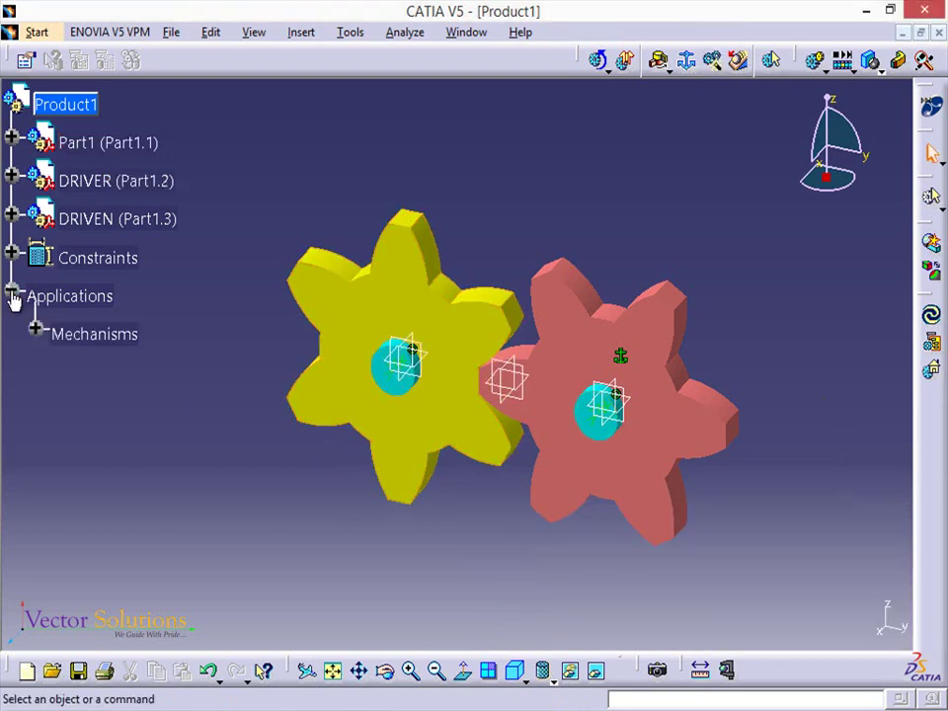
{"action": "left_click", "coordinate": [36, 330]}
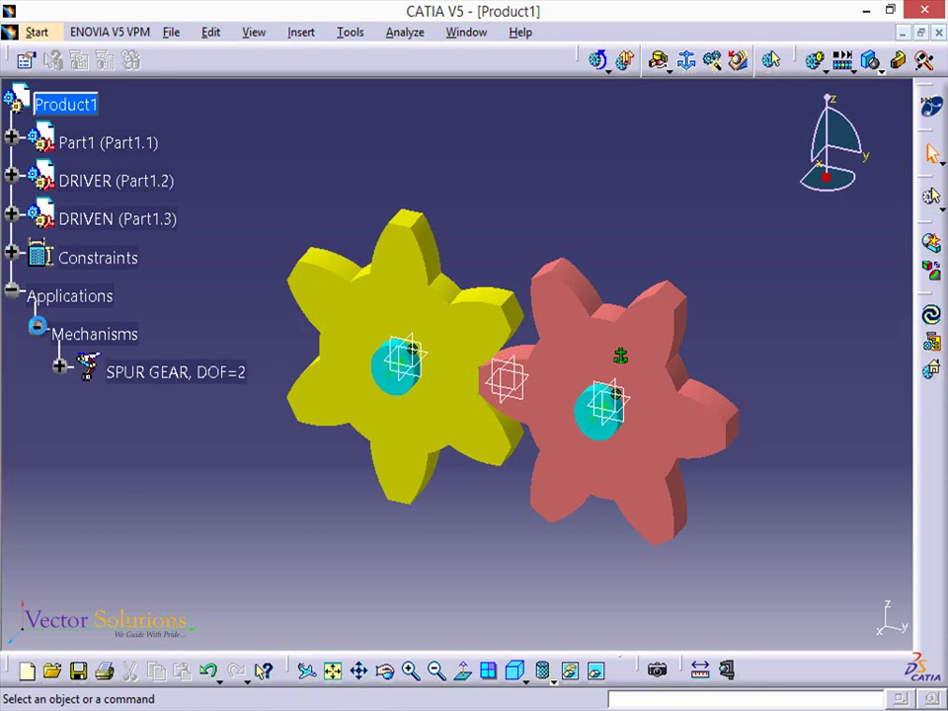
{"action": "left_click", "coordinate": [59, 367]}
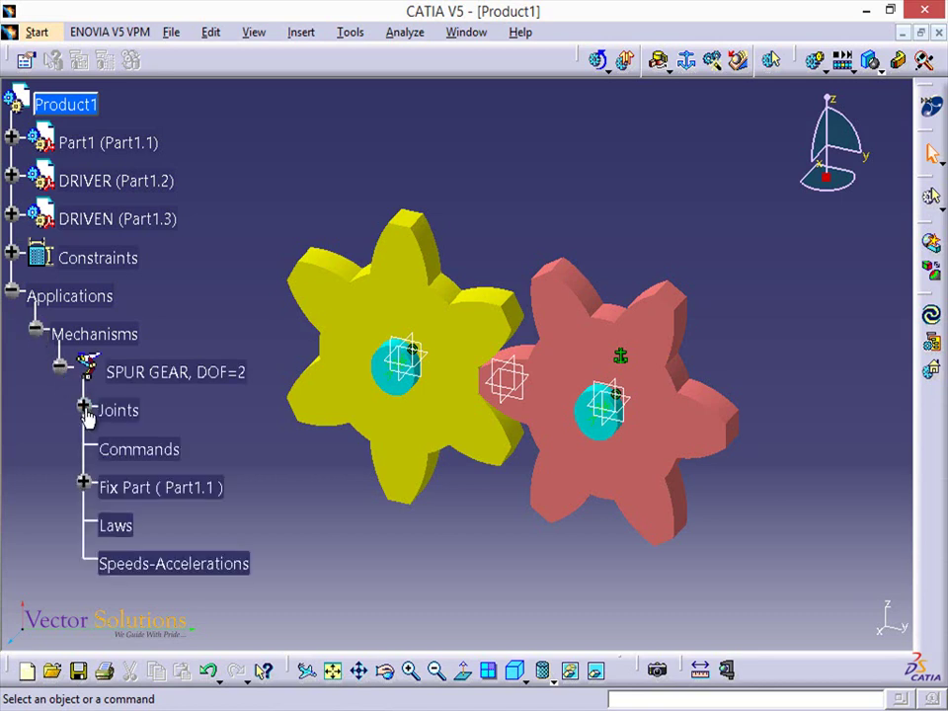
{"action": "left_click", "coordinate": [84, 407]}
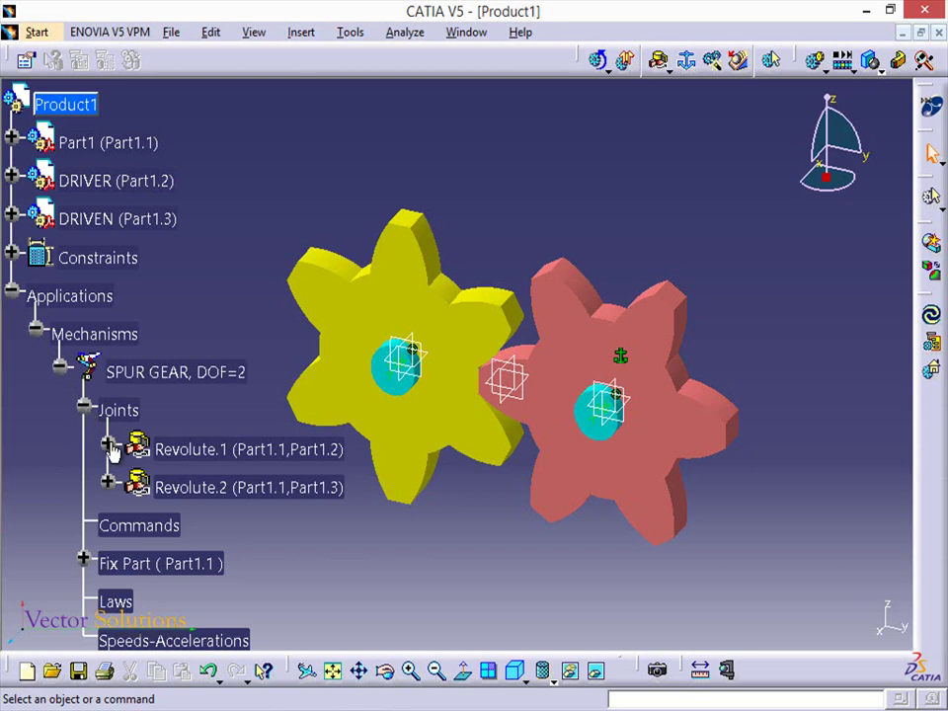
{"action": "double_click", "coordinate": [188, 449]}
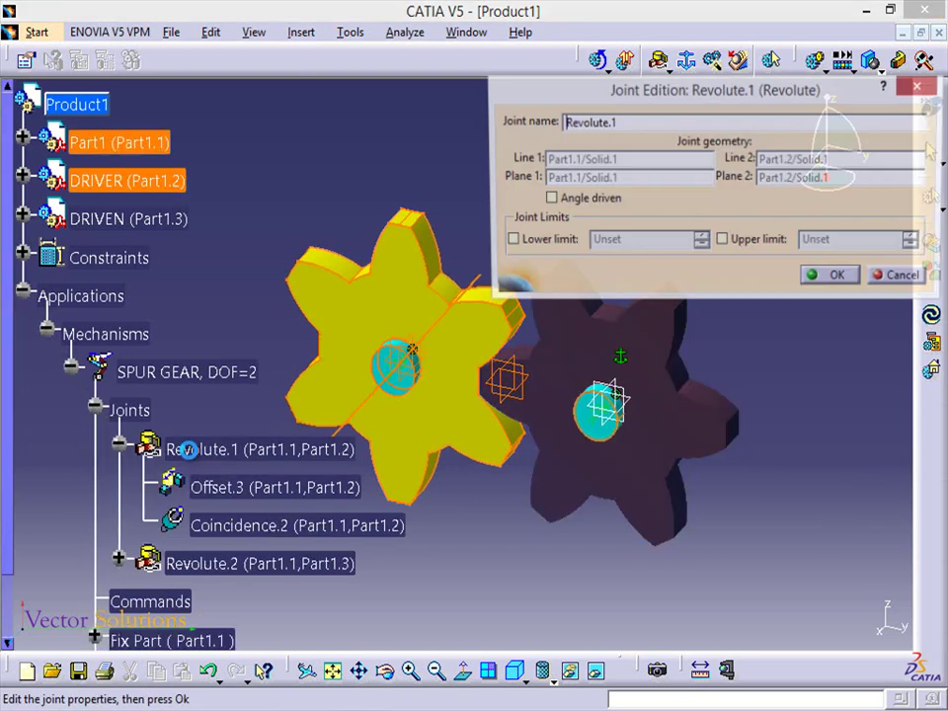
{"action": "left_click", "coordinate": [549, 200]}
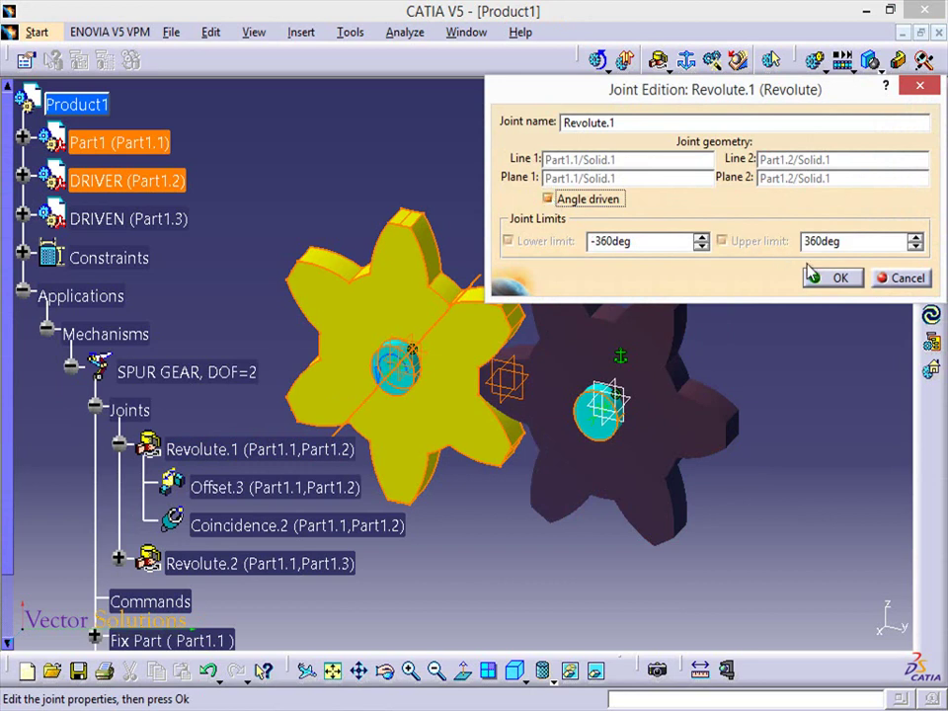
{"action": "left_click", "coordinate": [836, 277]}
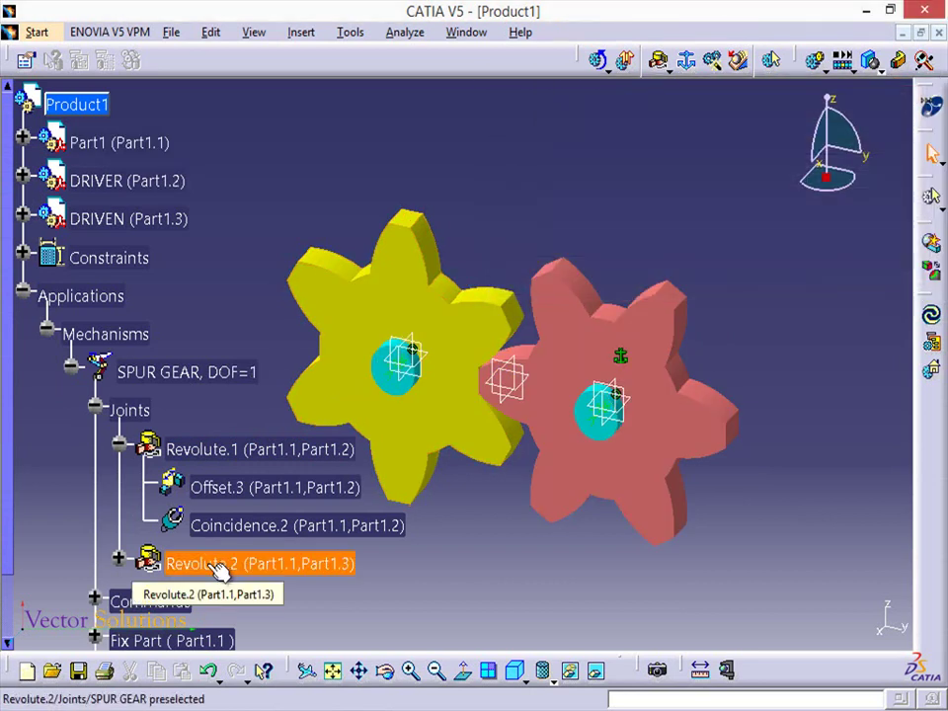
- Make Revolute.2 angle driven too and acknowledge the mechanism-can-be-simulated message
{"action": "double_click", "coordinate": [210, 564]}
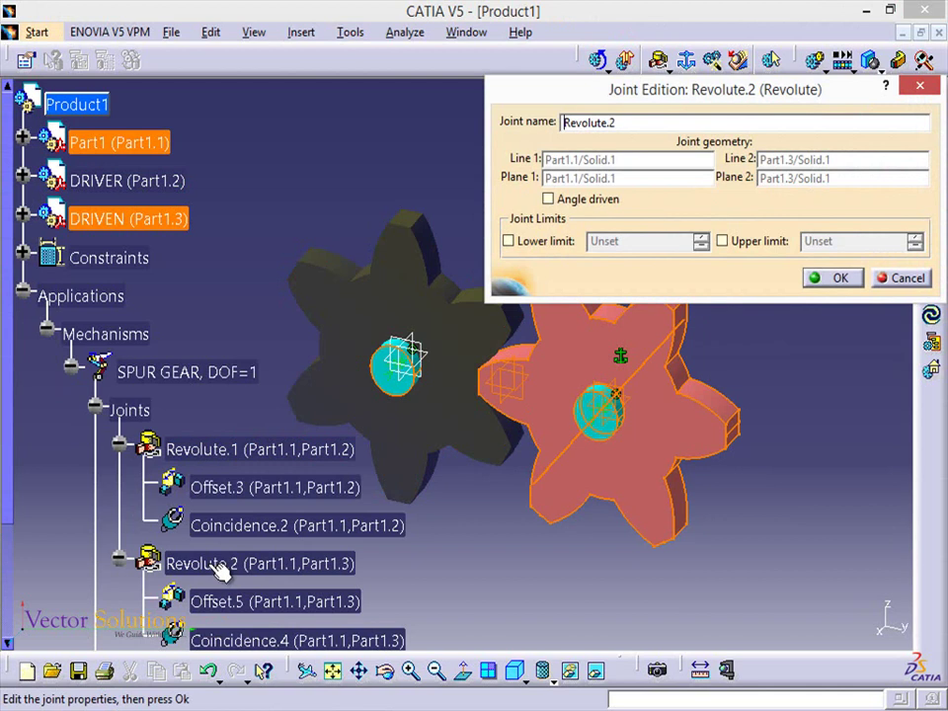
{"action": "left_click", "coordinate": [549, 199]}
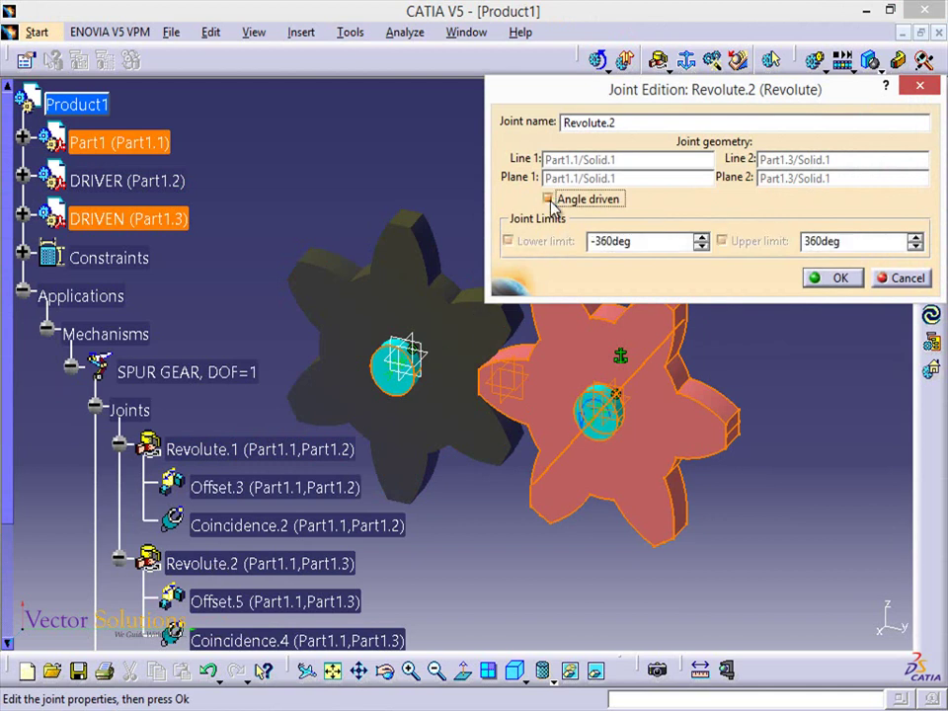
{"action": "left_click", "coordinate": [836, 278]}
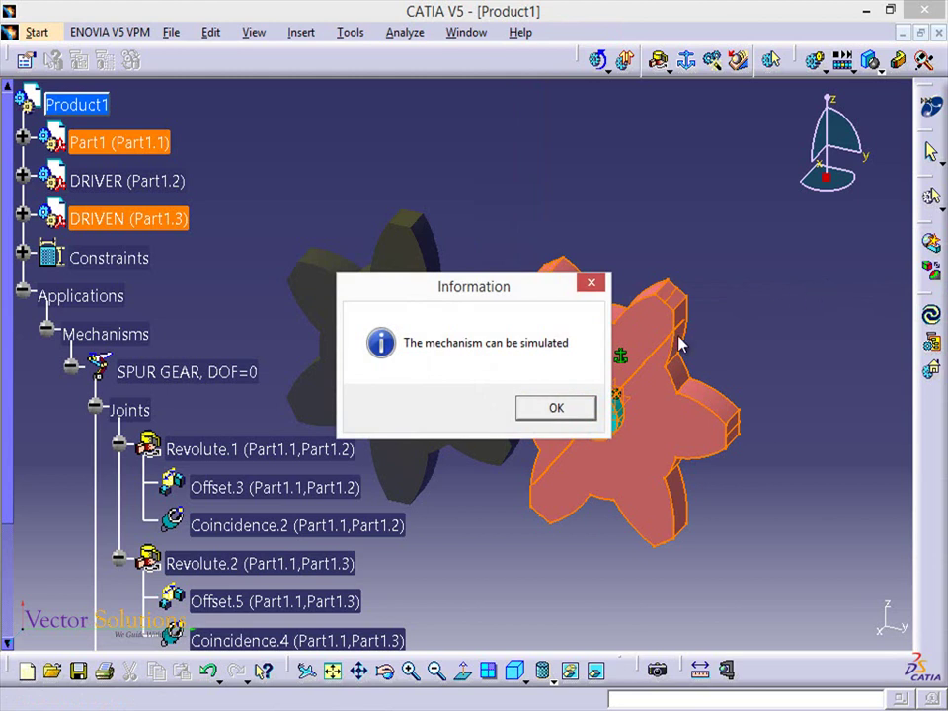
{"action": "left_click", "coordinate": [523, 408]}
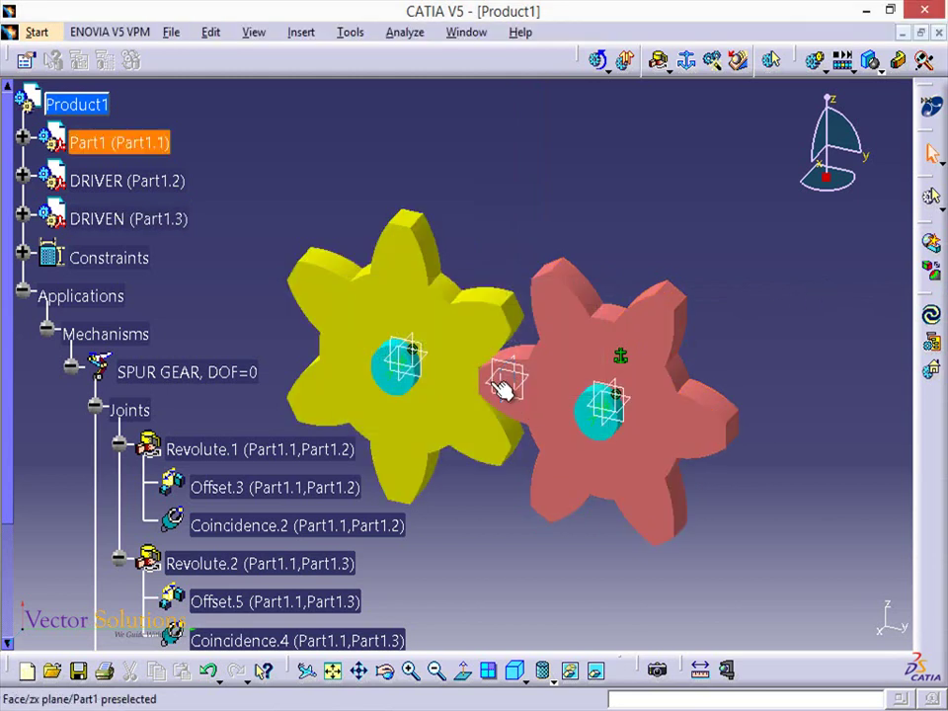
- Hide the specification tree and the compass from the display
{"action": "left_click", "coordinate": [254, 34]}
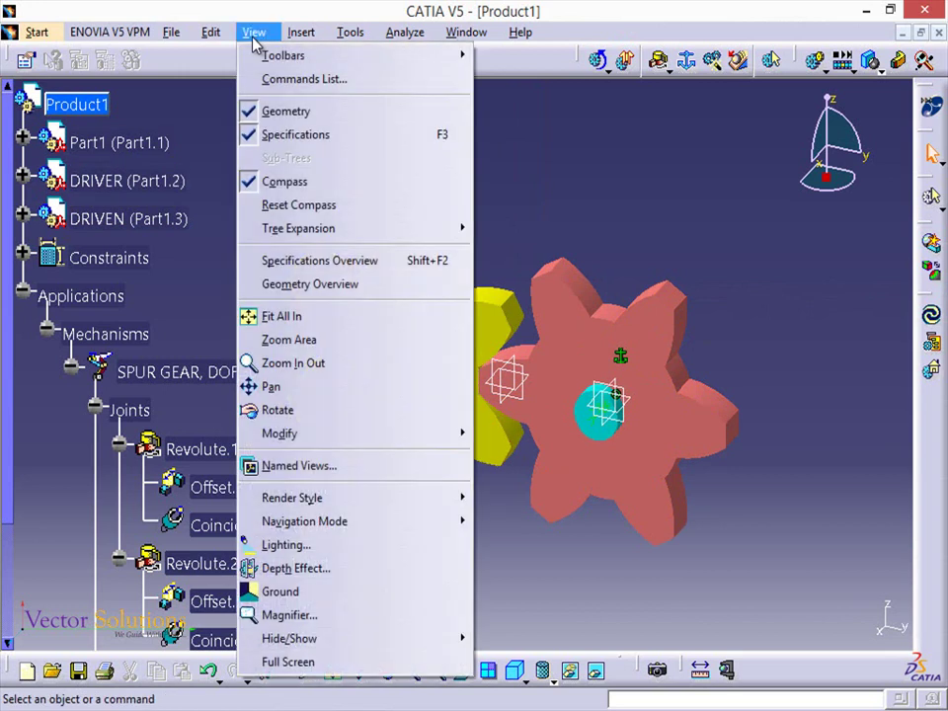
{"action": "left_click", "coordinate": [252, 134]}
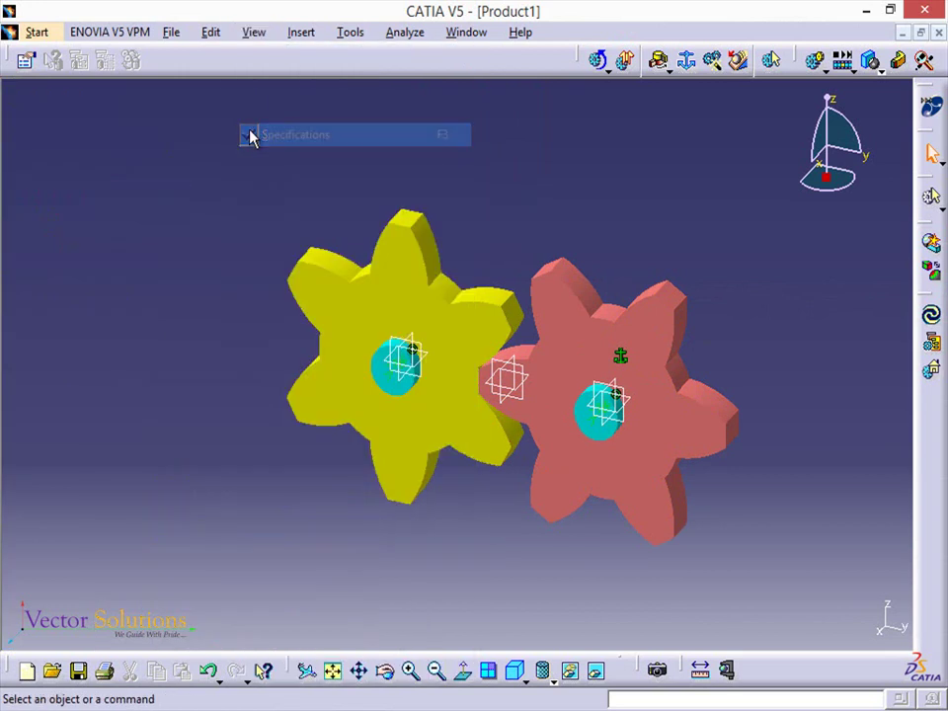
{"action": "left_click", "coordinate": [254, 33]}
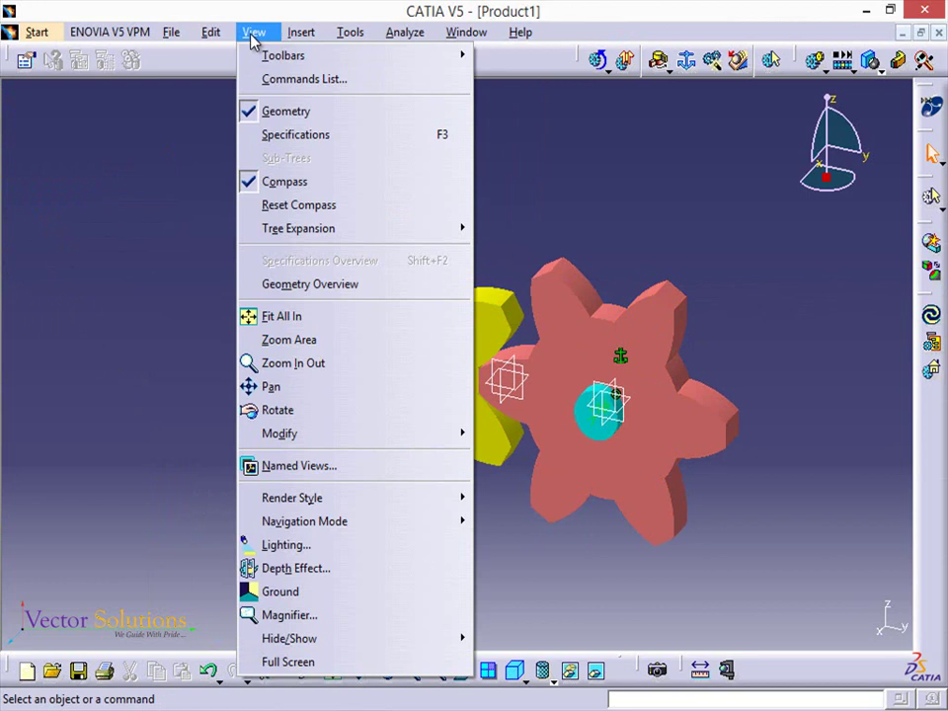
{"action": "left_click", "coordinate": [252, 182]}
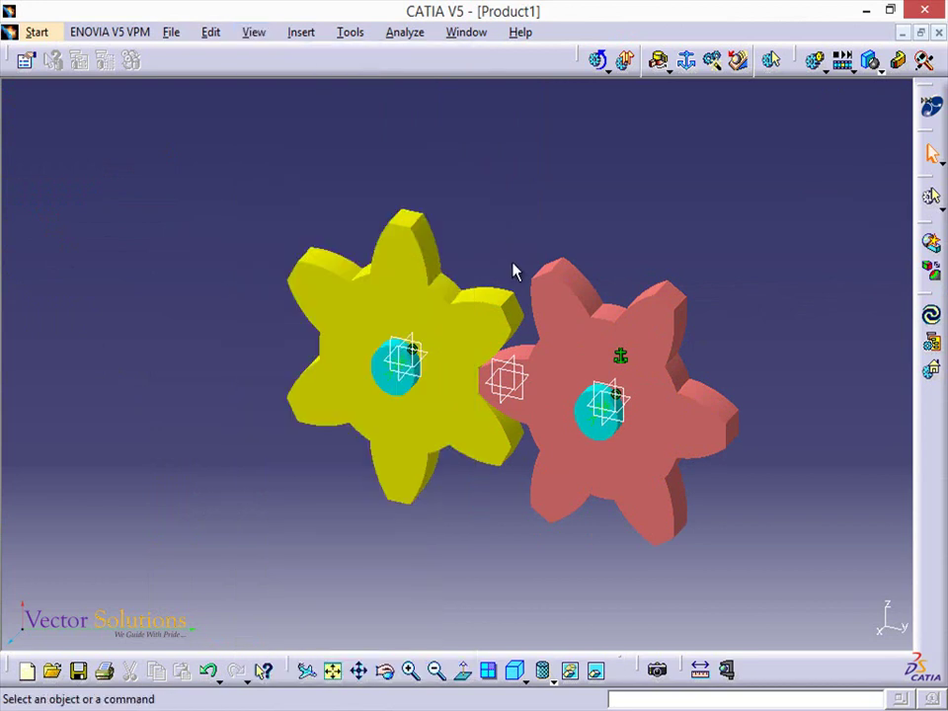
- Pan the gears up-left and hide their axis systems and constraint symbols
{"action": "middle_click_drag", "start_coordinate": [514, 272], "coordinate": [326, 213]}
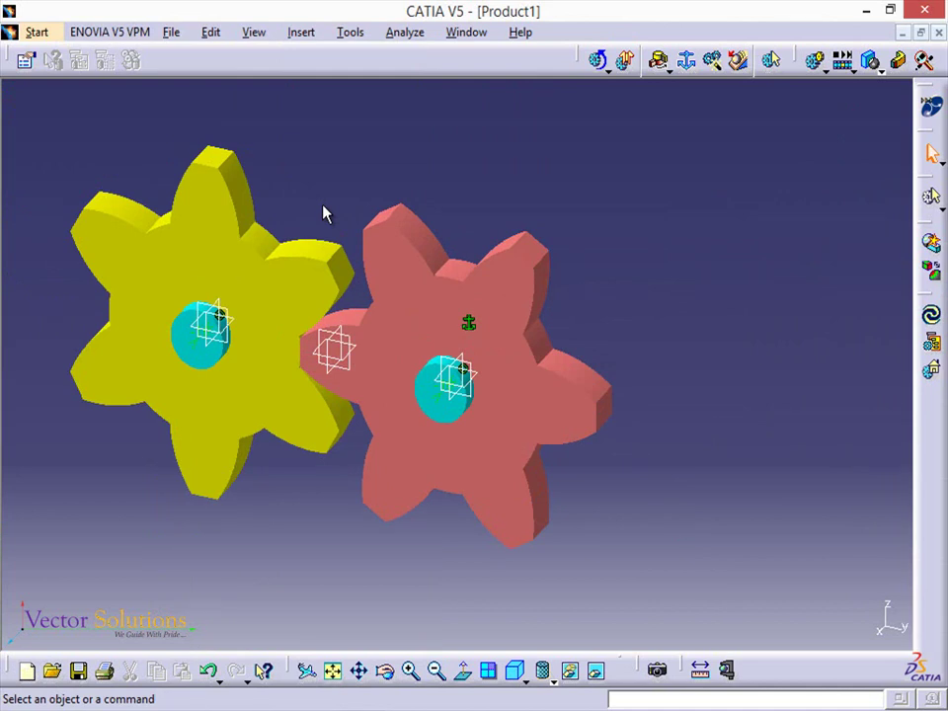
{"action": "left_click_drag", "start_coordinate": [37, 171], "coordinate": [490, 416]}
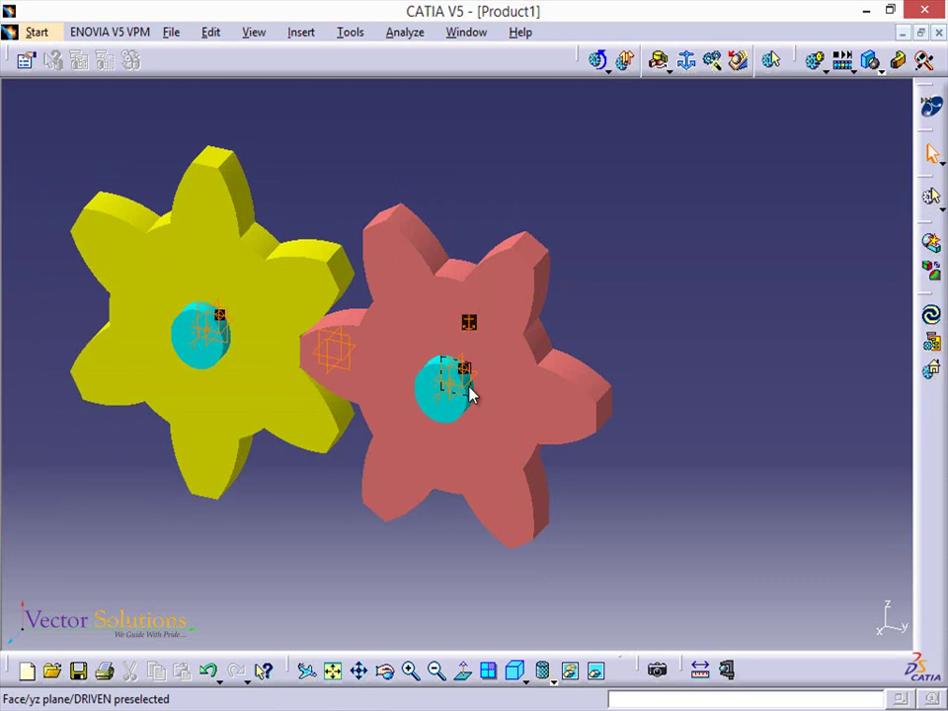
{"action": "right_click", "coordinate": [472, 393]}
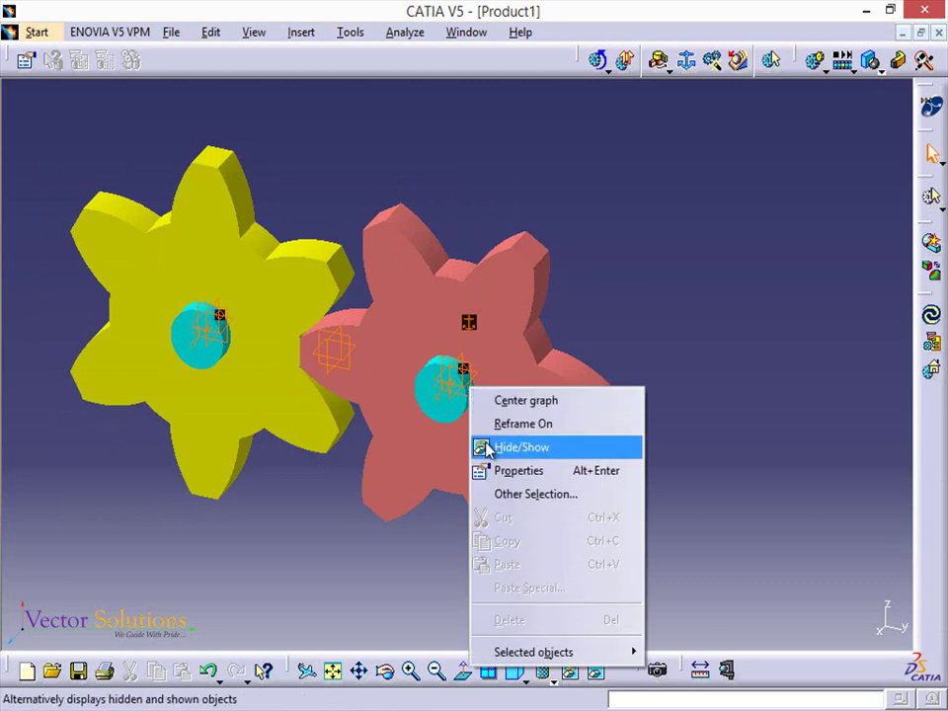
{"action": "left_click", "coordinate": [484, 447]}
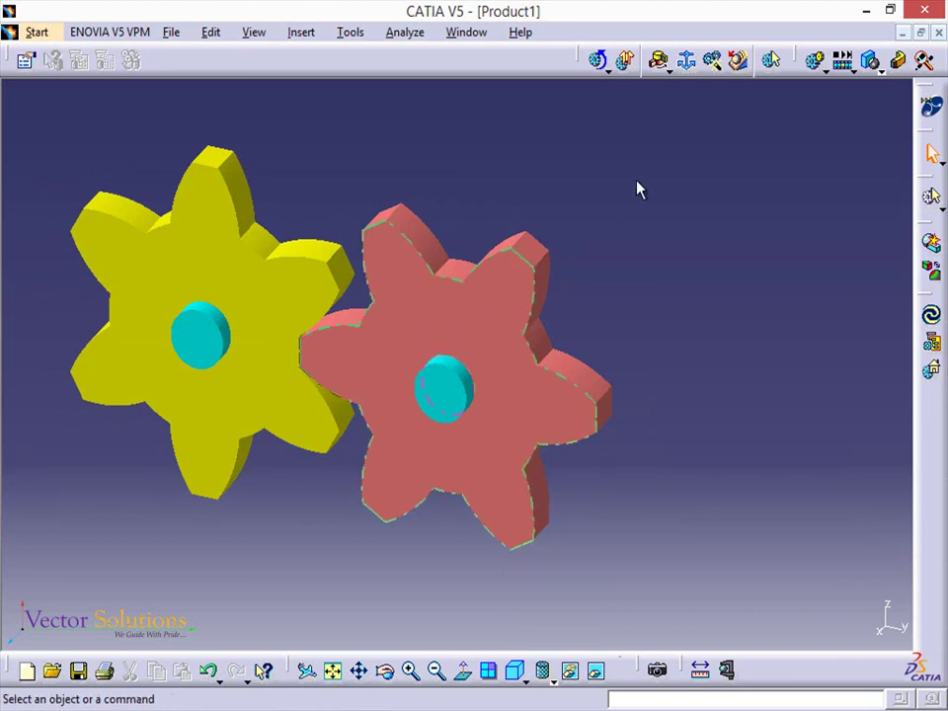
- Start a simulation of SPUR GEAR and record Command.1 at 360
{"action": "left_click", "coordinate": [818, 71]}
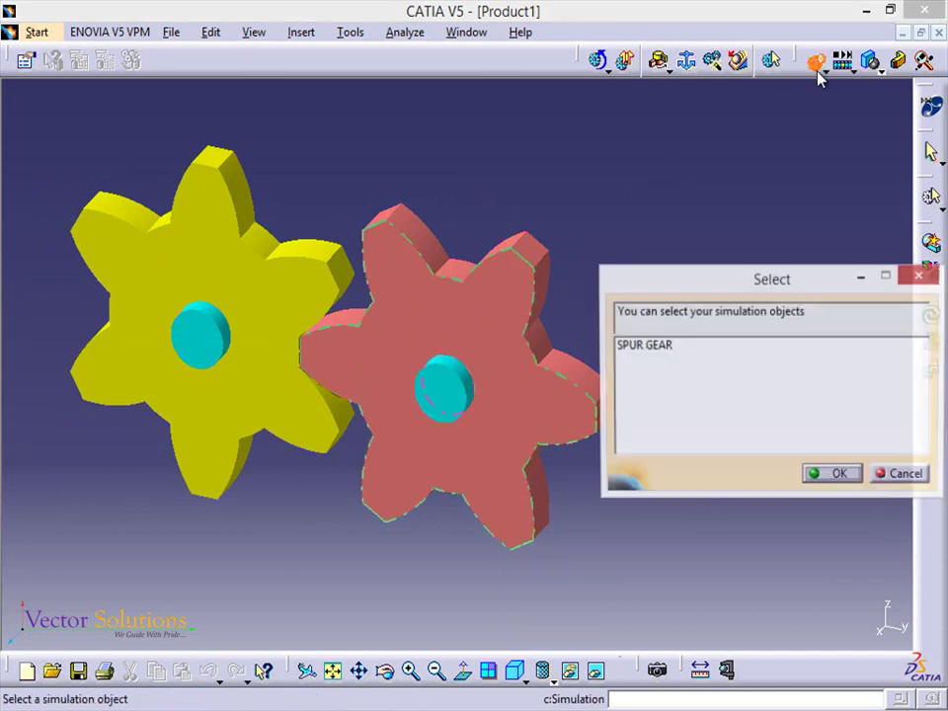
{"action": "left_click", "coordinate": [654, 354]}
{"action": "left_click", "coordinate": [833, 475]}
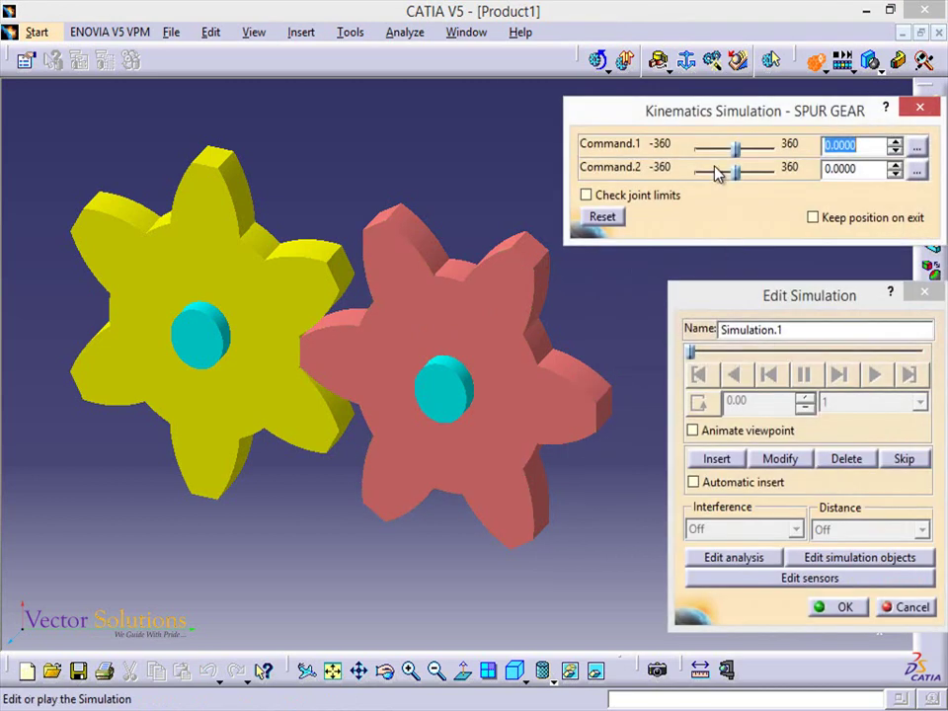
{"action": "mouse_move", "coordinate": [737, 150]}
{"action": "left_mouse_down"}
{"action": "mouse_move", "coordinate": [781, 146]}
{"action": "mouse_move", "coordinate": [692, 182]}
{"action": "left_mouse_up"}
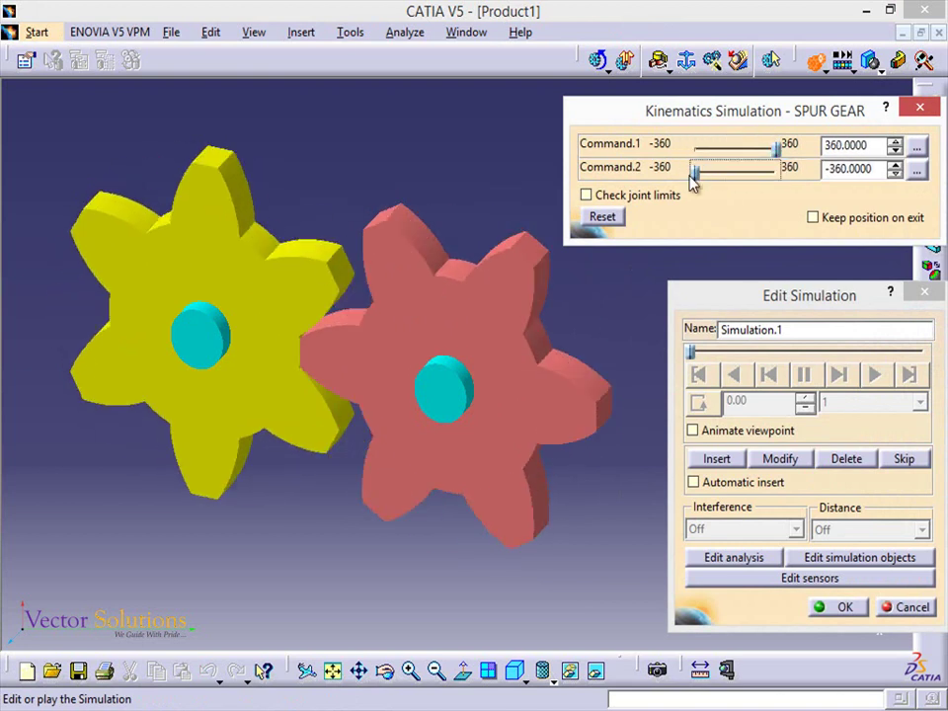
{"action": "left_click", "coordinate": [714, 460]}
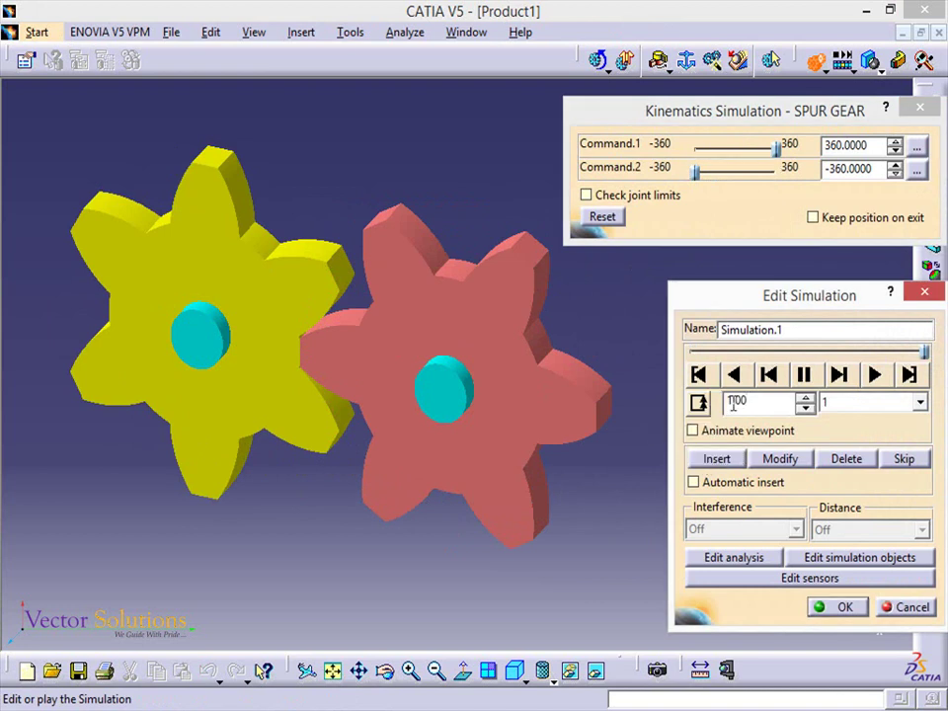
- Play the recorded simulation forward with a 0.02 step
{"action": "left_click", "coordinate": [920, 402]}
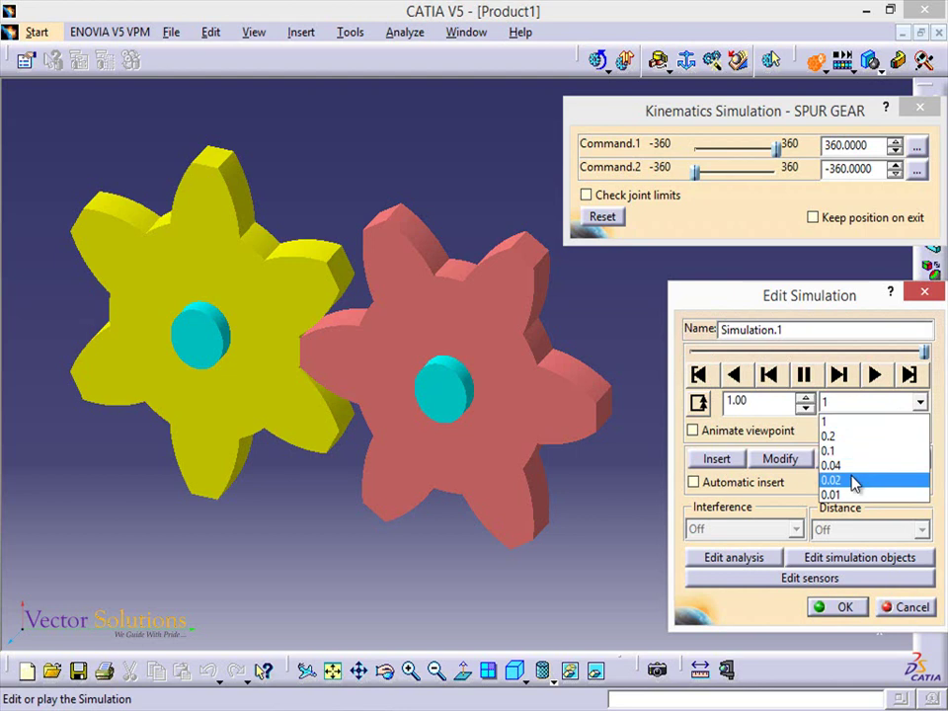
{"action": "left_click", "coordinate": [855, 481]}
{"action": "left_click", "coordinate": [876, 377]}
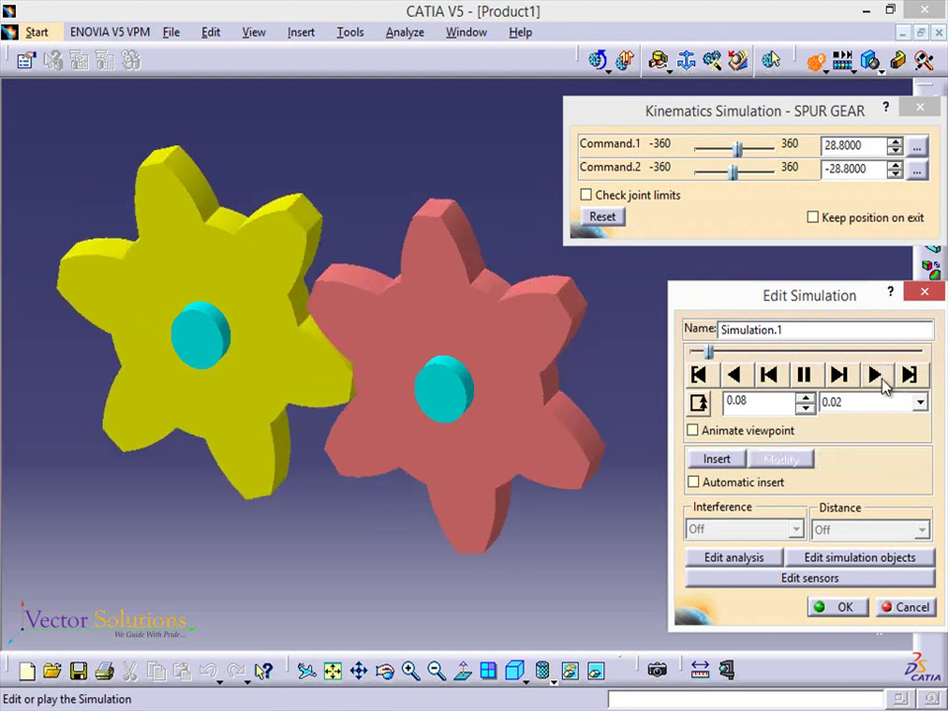